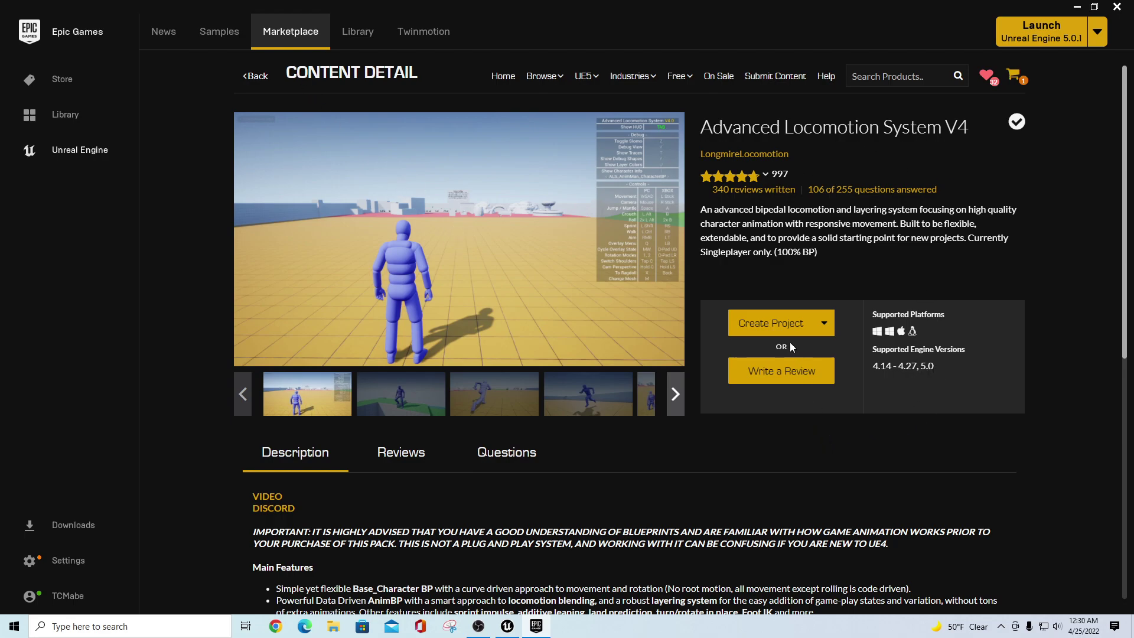
Open the Unreal Engine library and search the vault for "poly".
left_click(352, 41)
left_click(913, 474)
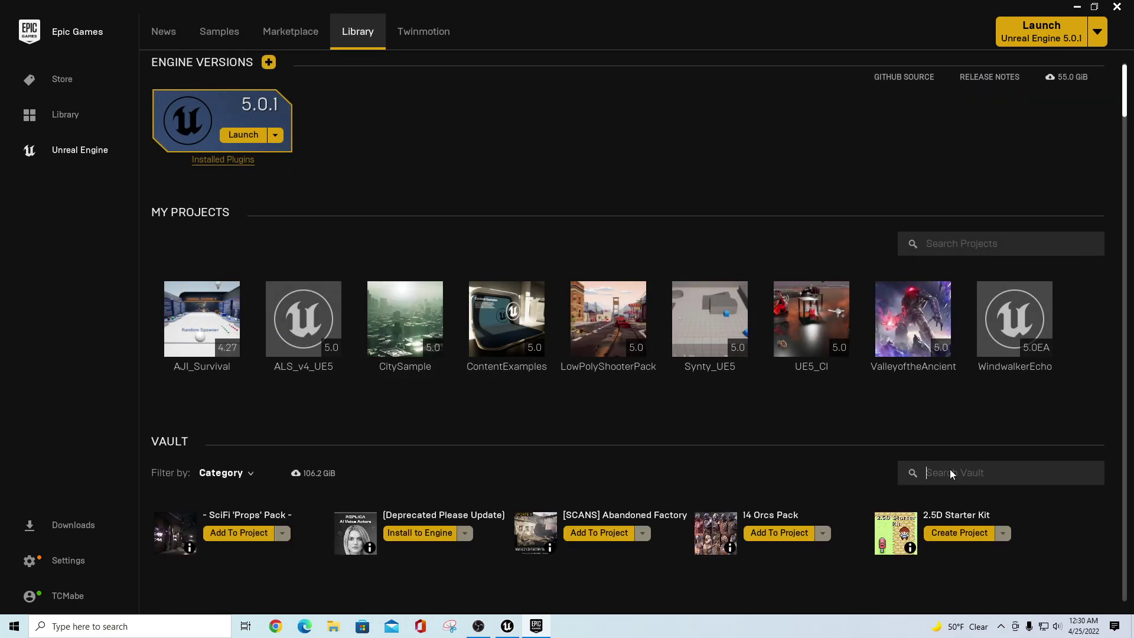
type("poly")
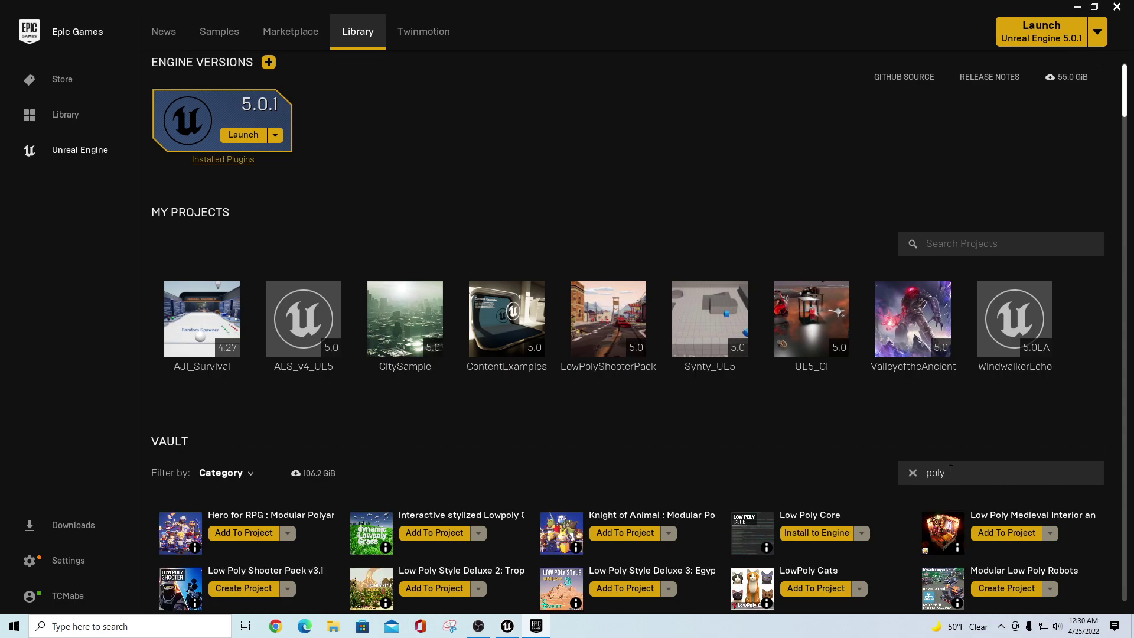
scroll(933, 490, "down", 3)
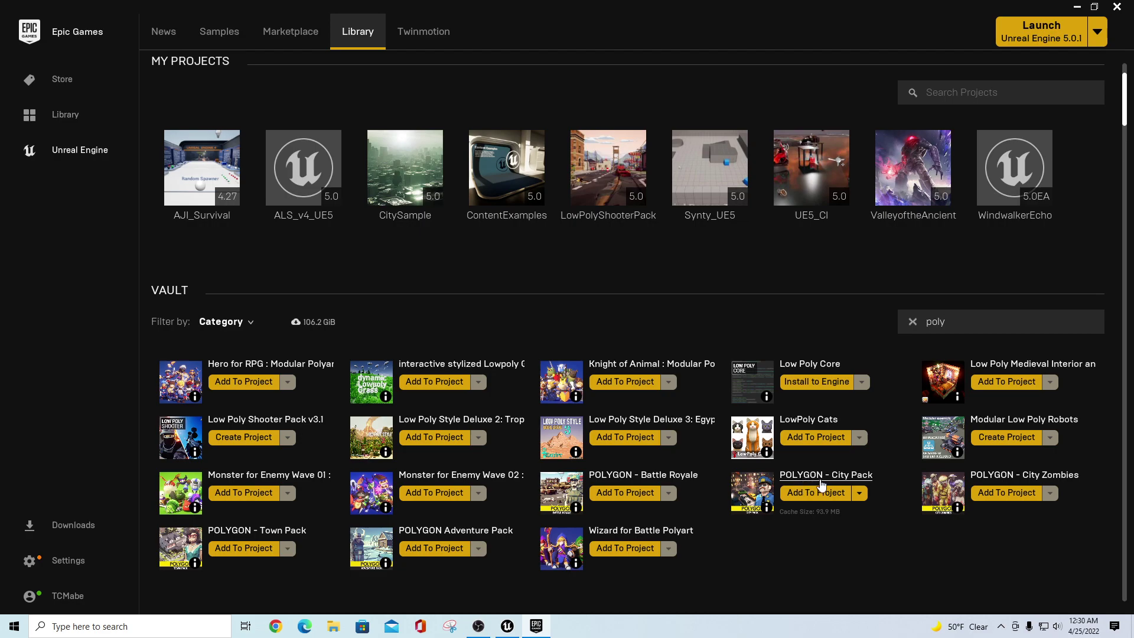
Preview adding the POLYGON - City Pack to the ALS_v4_UE5 project with version 4.27, and leave without adding it.
left_click(815, 494)
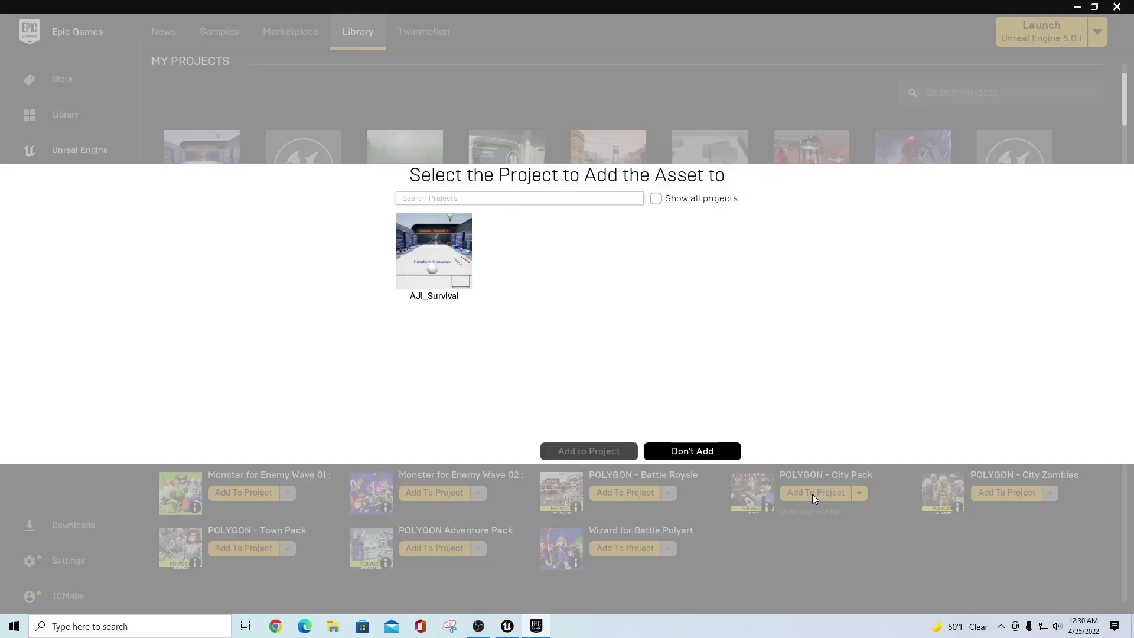
left_click(657, 199)
left_click(578, 256)
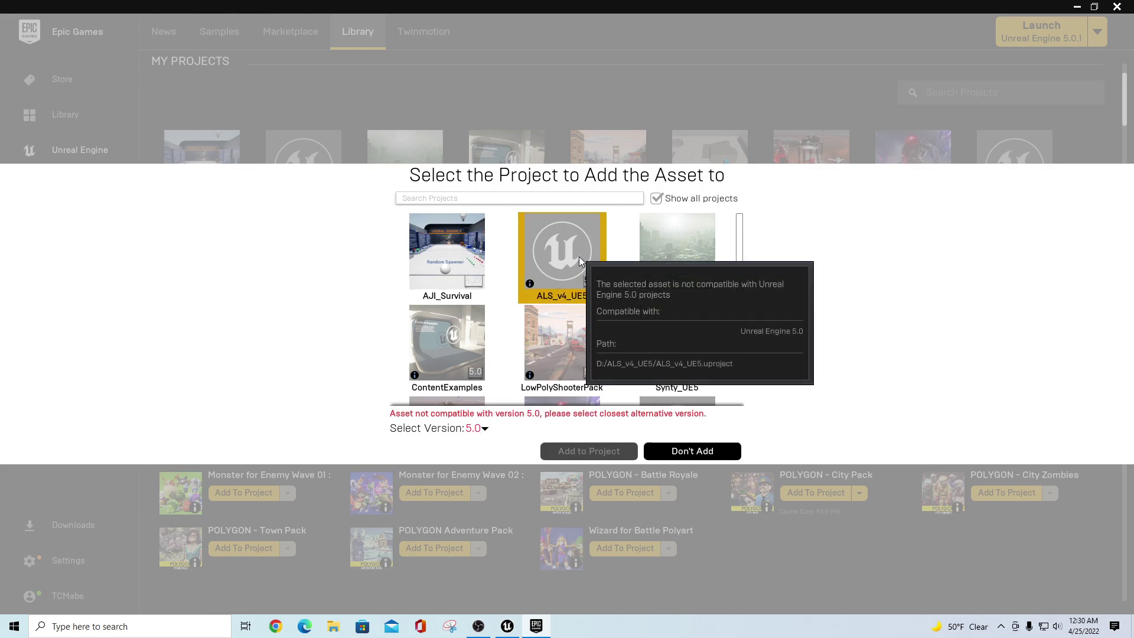
left_click(483, 429)
left_click(484, 409)
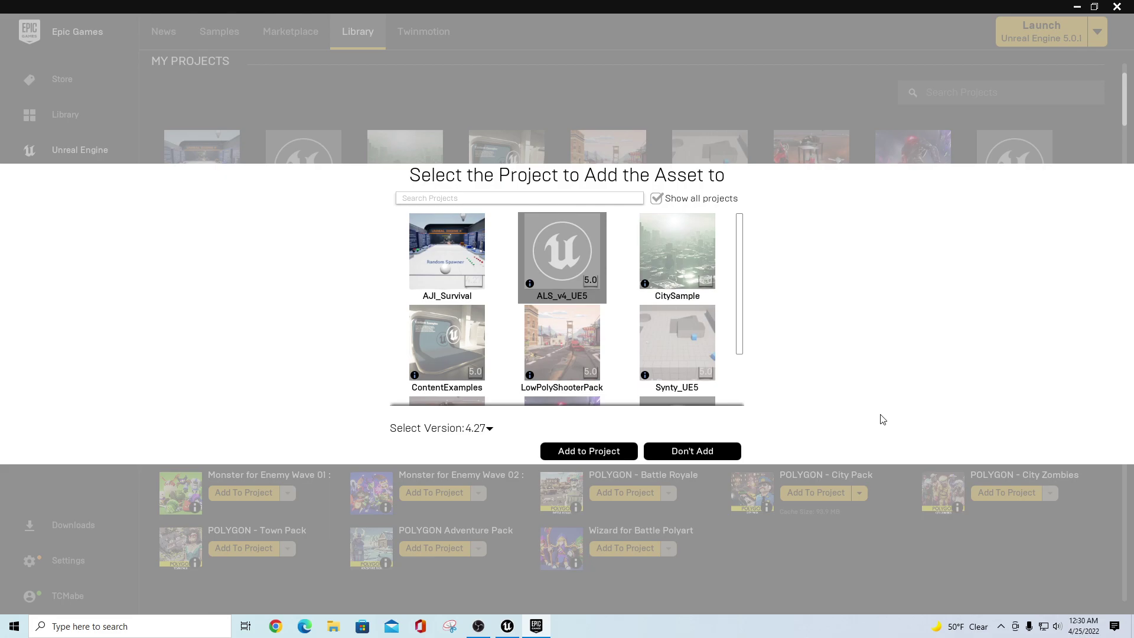
left_click(729, 450)
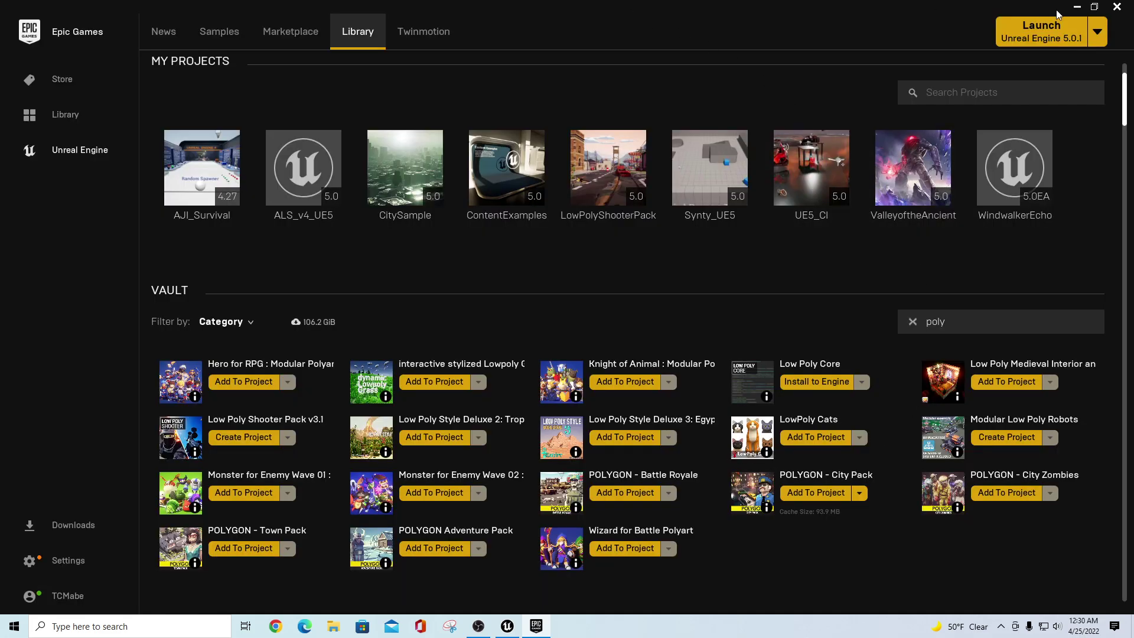
Switch to the Unreal Editor and play-test the ALS demo level by running and rolling the character, and end the session.
left_click(1077, 7)
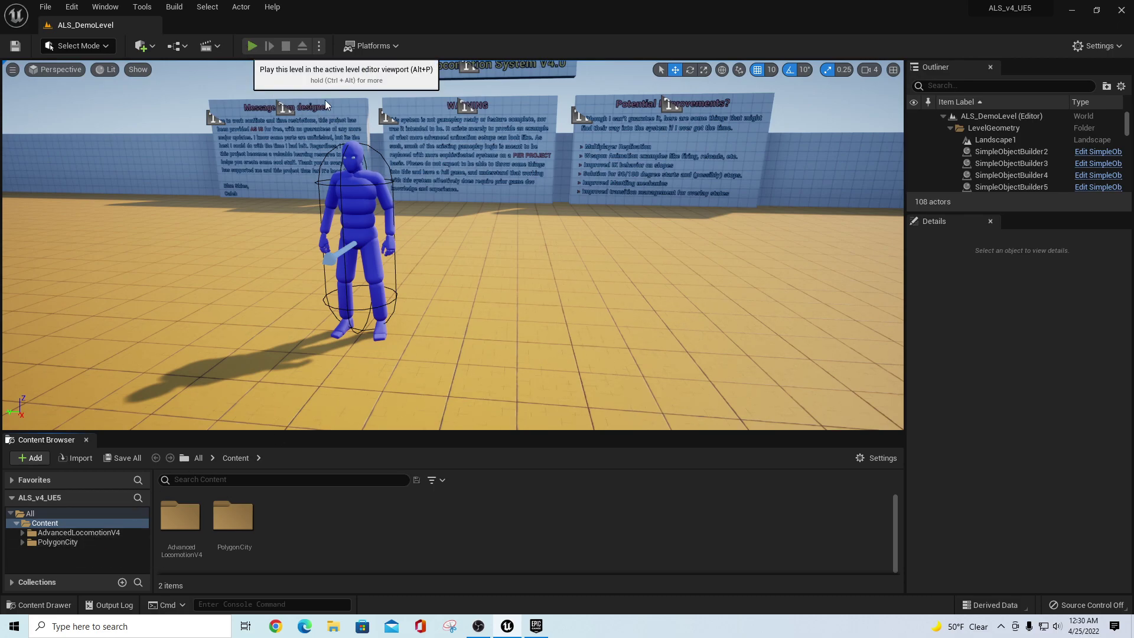
left_click(252, 46)
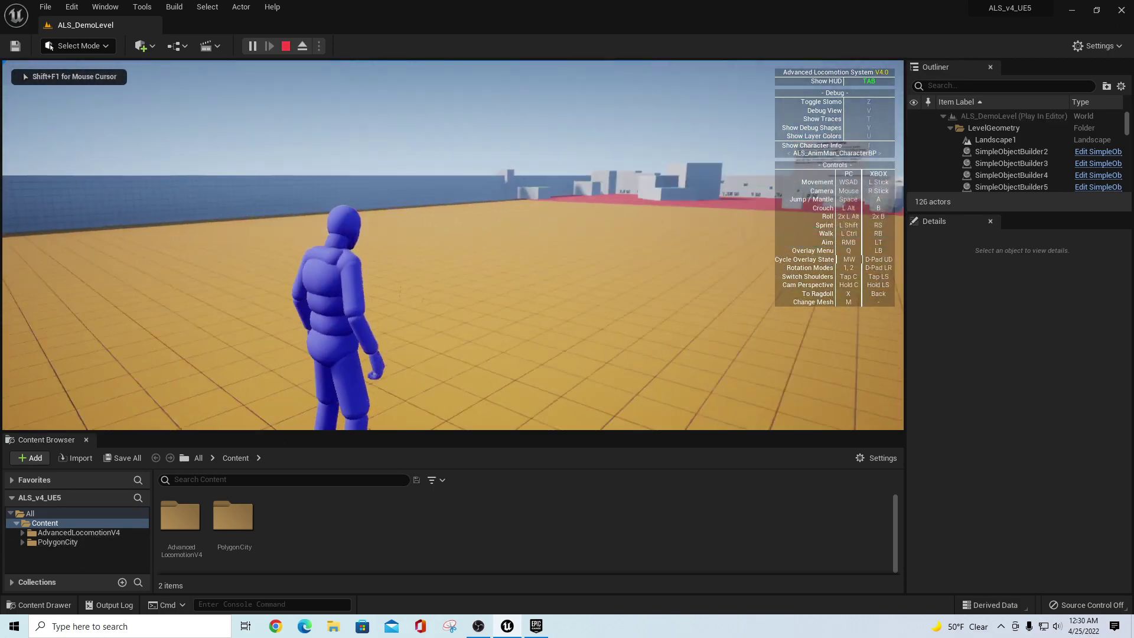
key("w")
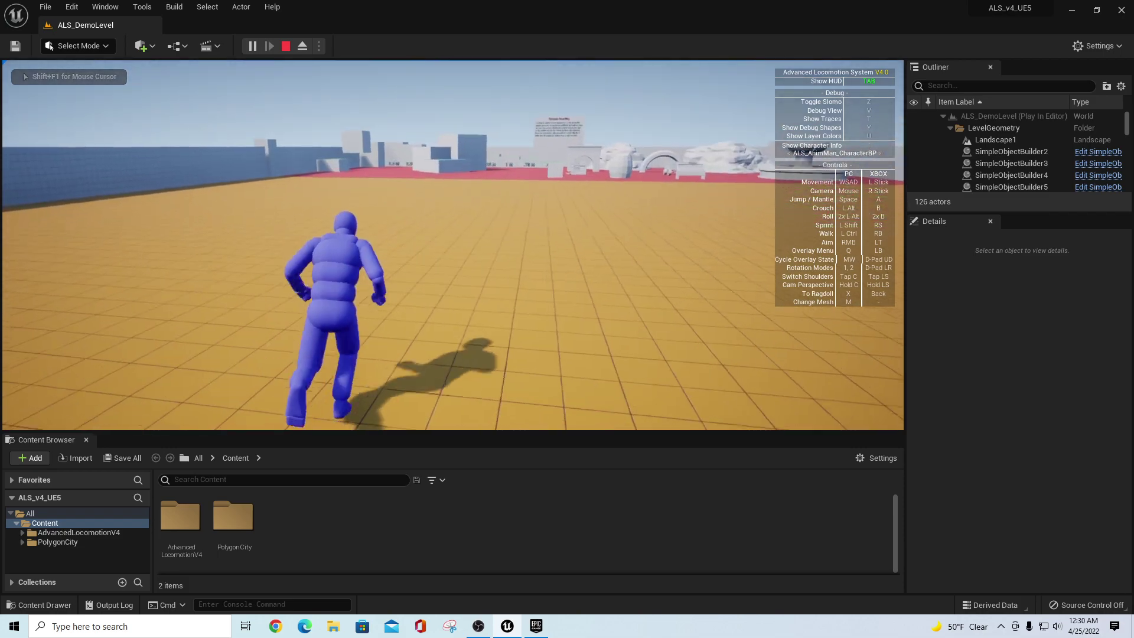
key("alt")
key("alt")
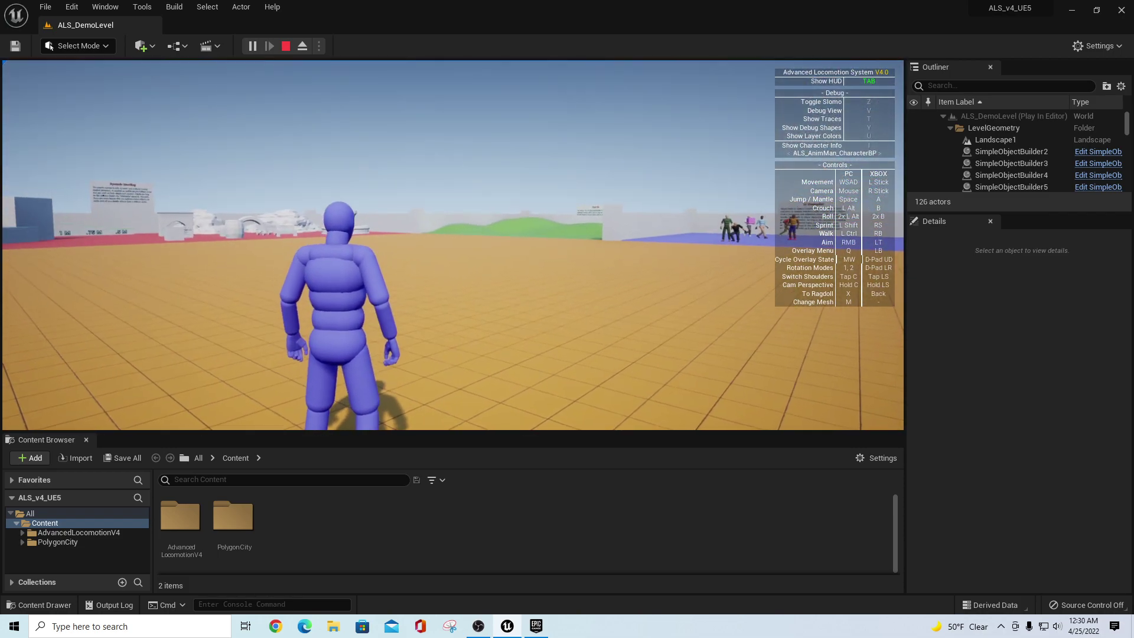
key("Escape")
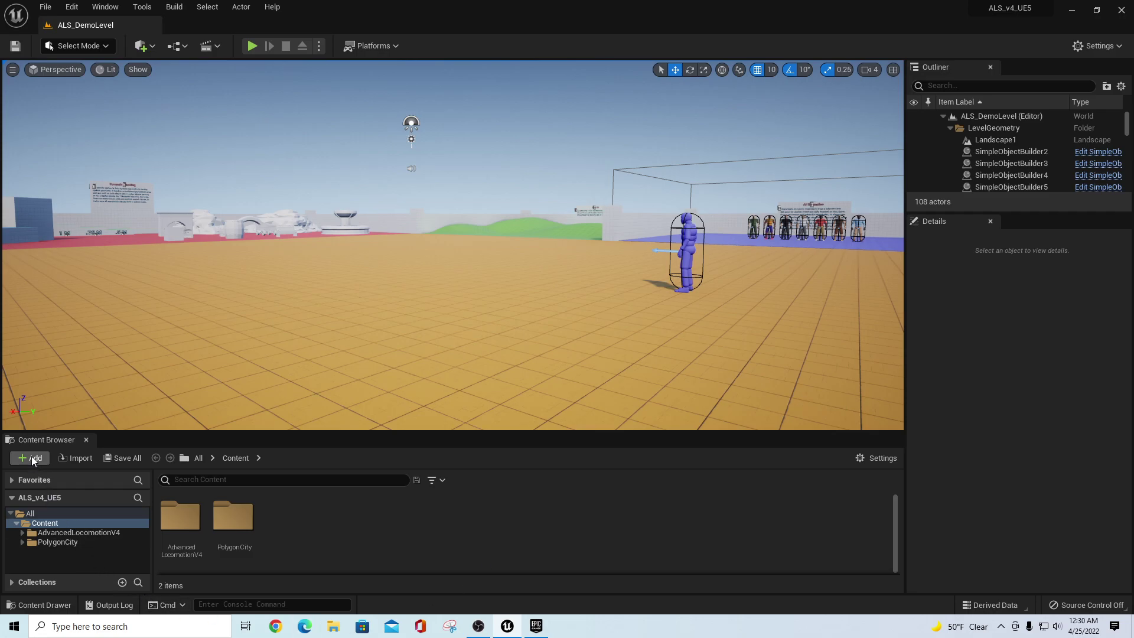
left_click(26, 605)
left_click(36, 606)
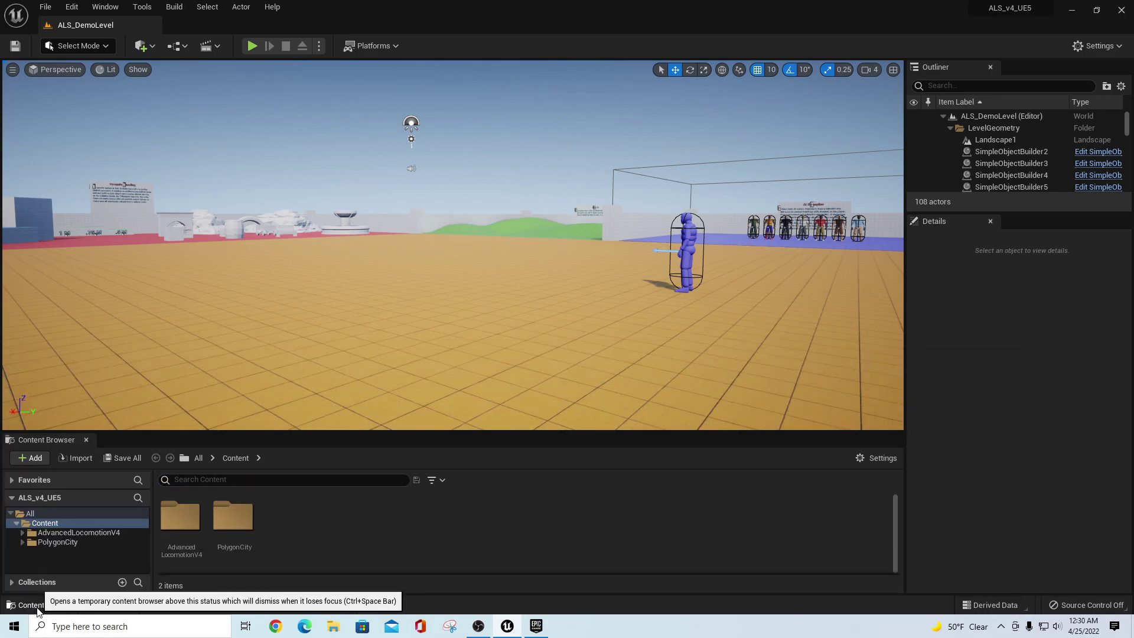
left_click(35, 606)
left_click(36, 606)
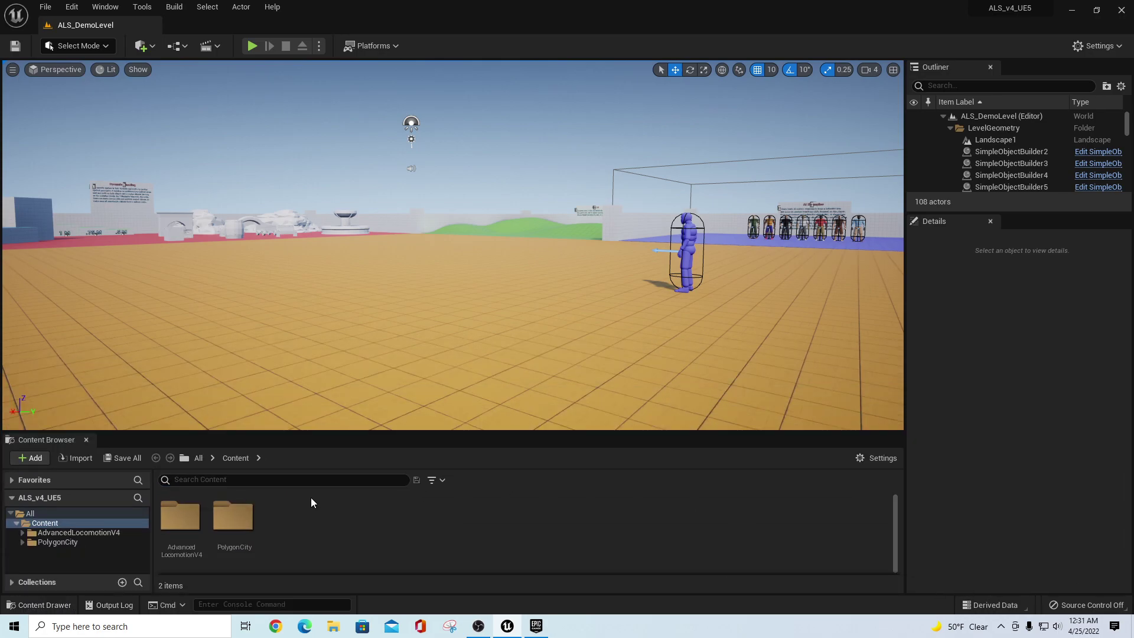
Add the Third Person Blueprint content pack to the project.
left_click(30, 458)
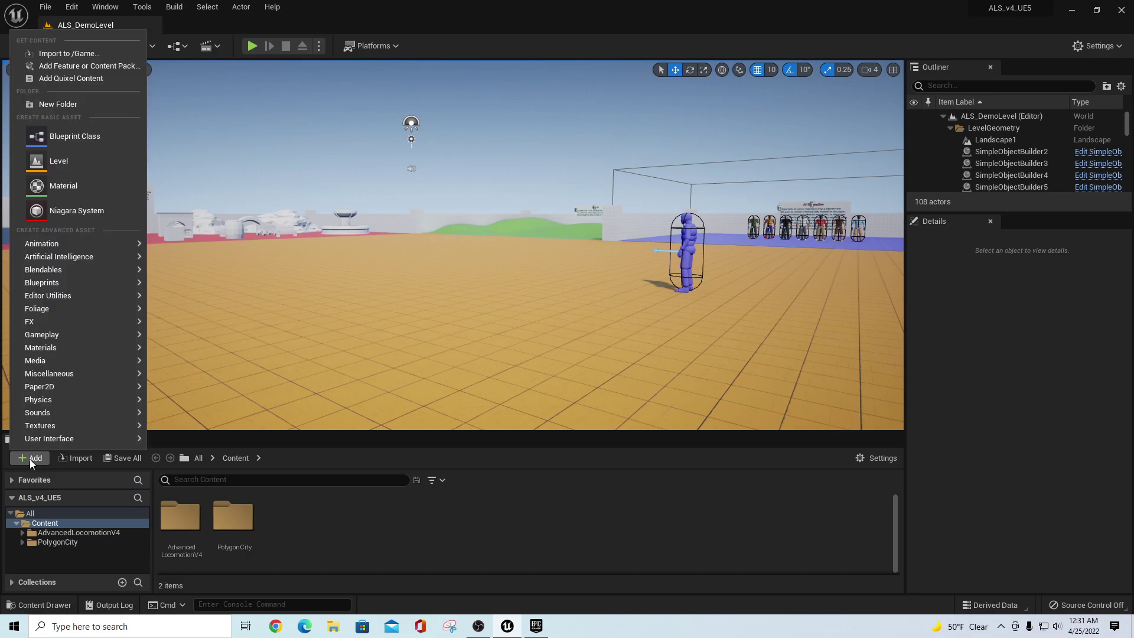
left_click(66, 65)
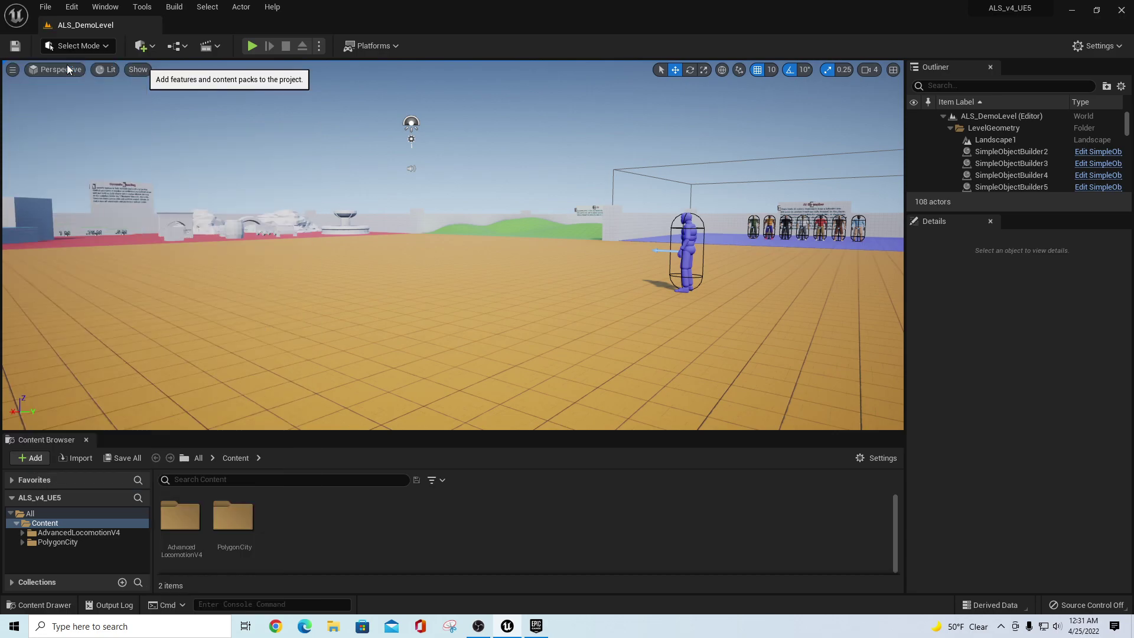
left_click(402, 270)
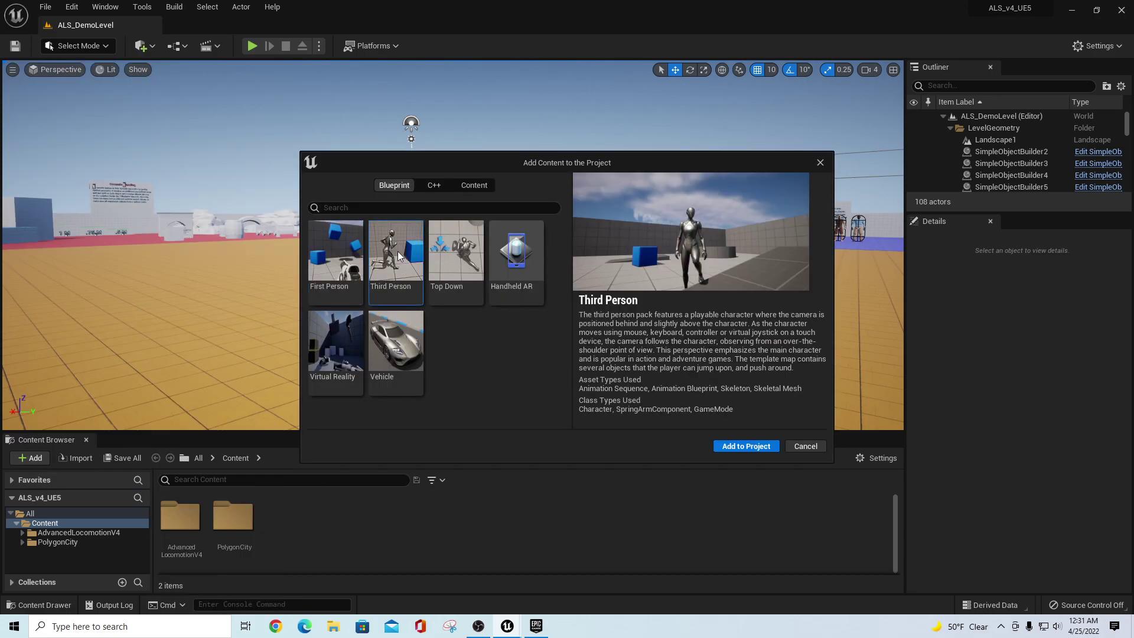
left_click(758, 447)
left_click(805, 447)
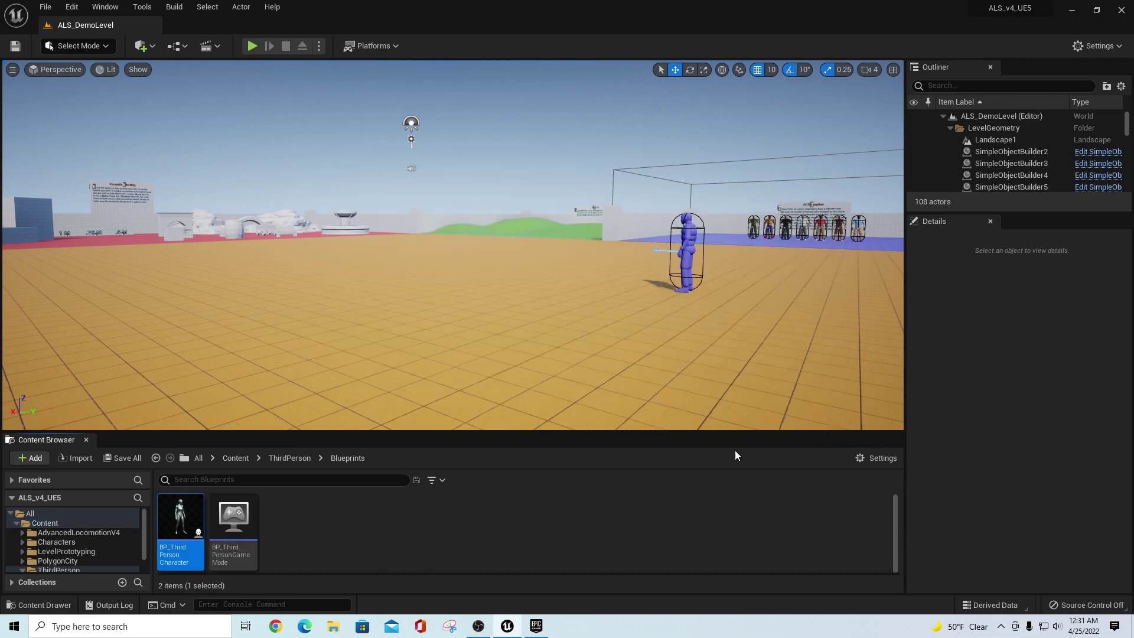
Open the Rigs folder inside Characters/Mannequins and enlarge the content browsing area.
left_click_drag(572, 436, 573, 398)
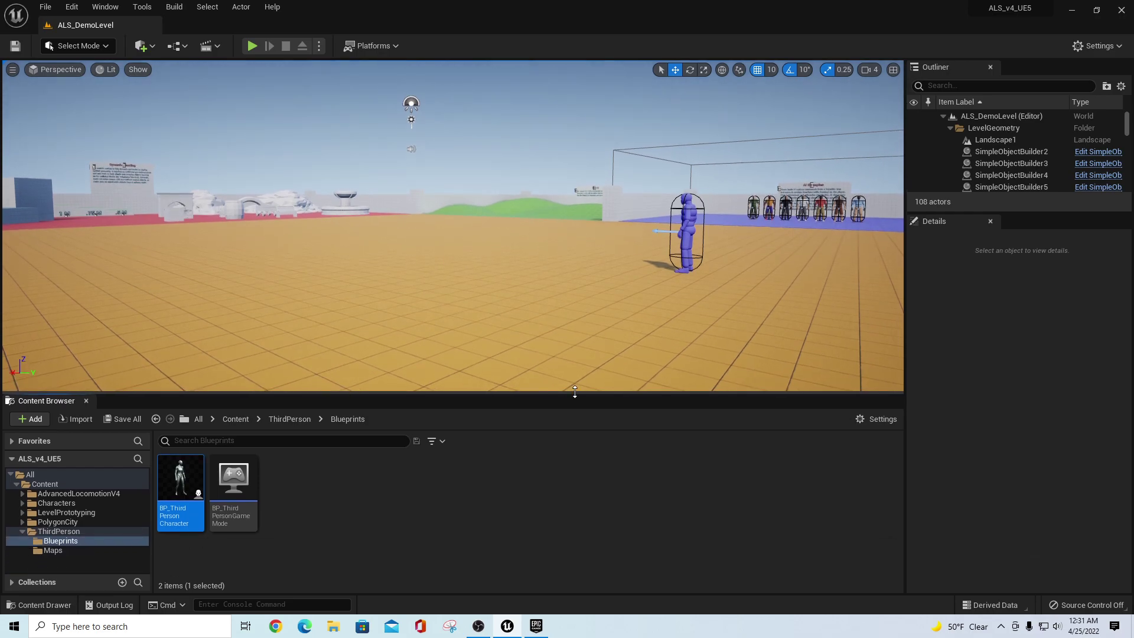
left_click(22, 530)
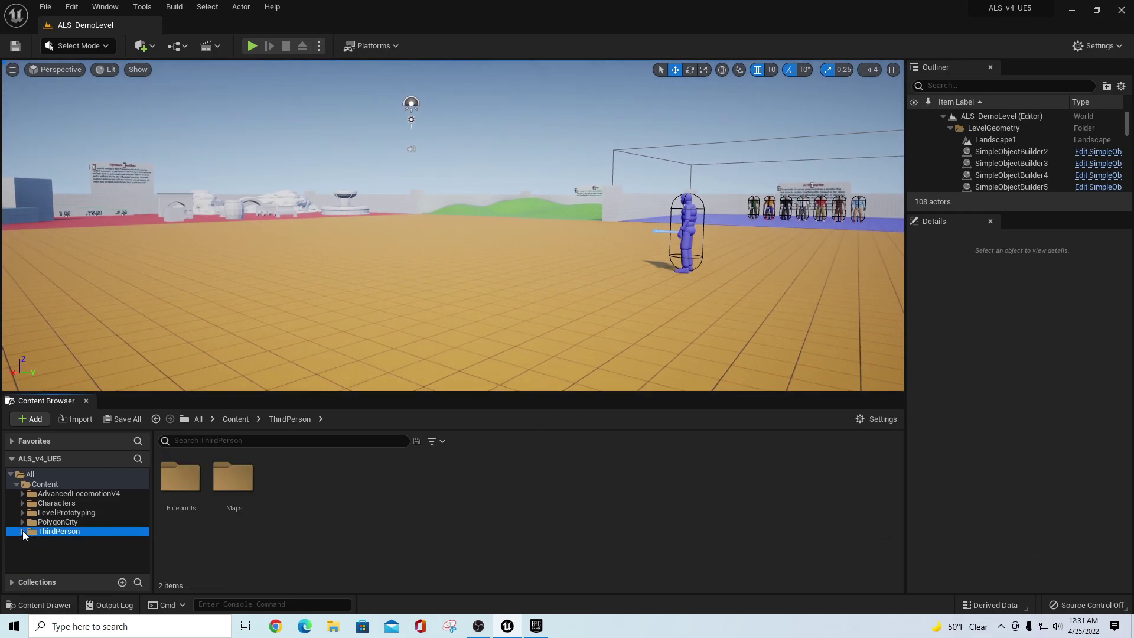
left_click(21, 503)
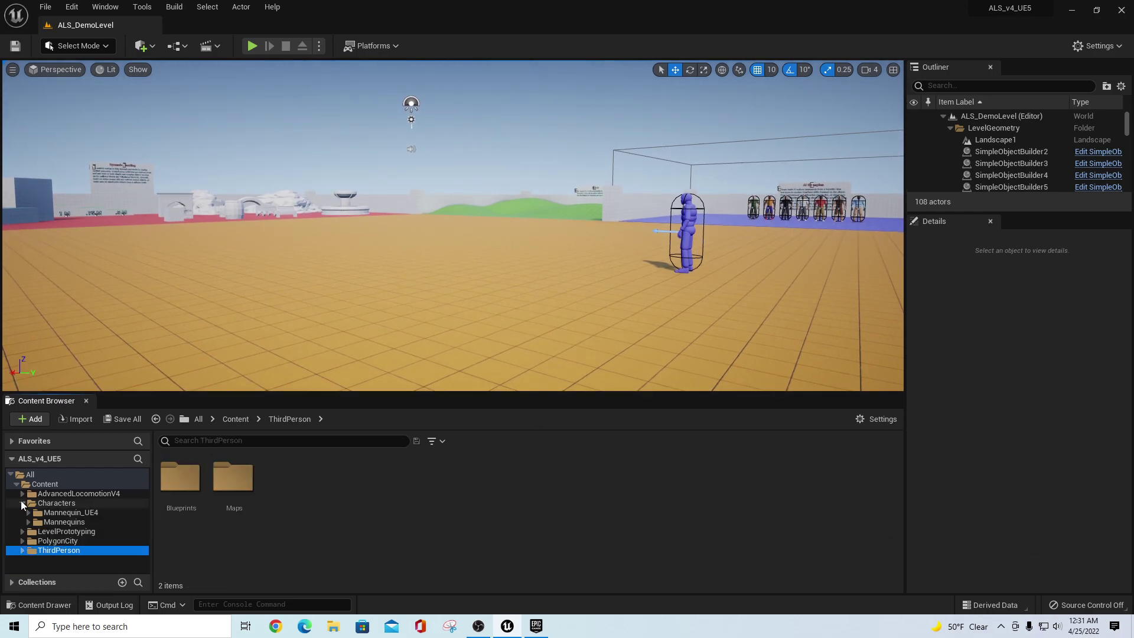
left_click(64, 522)
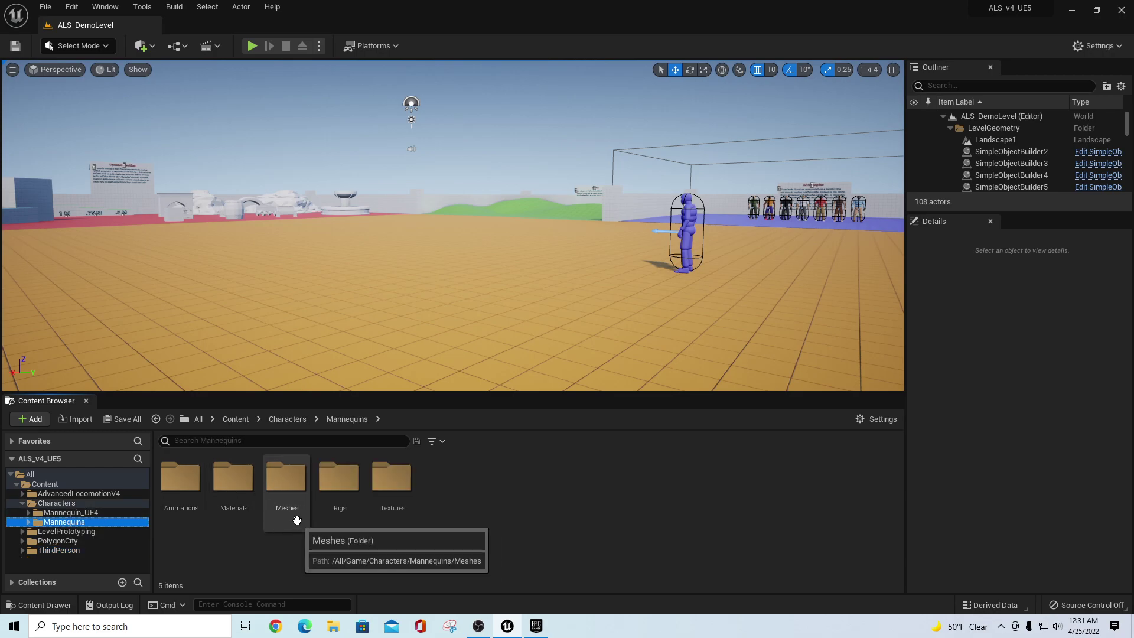
double_click(338, 489)
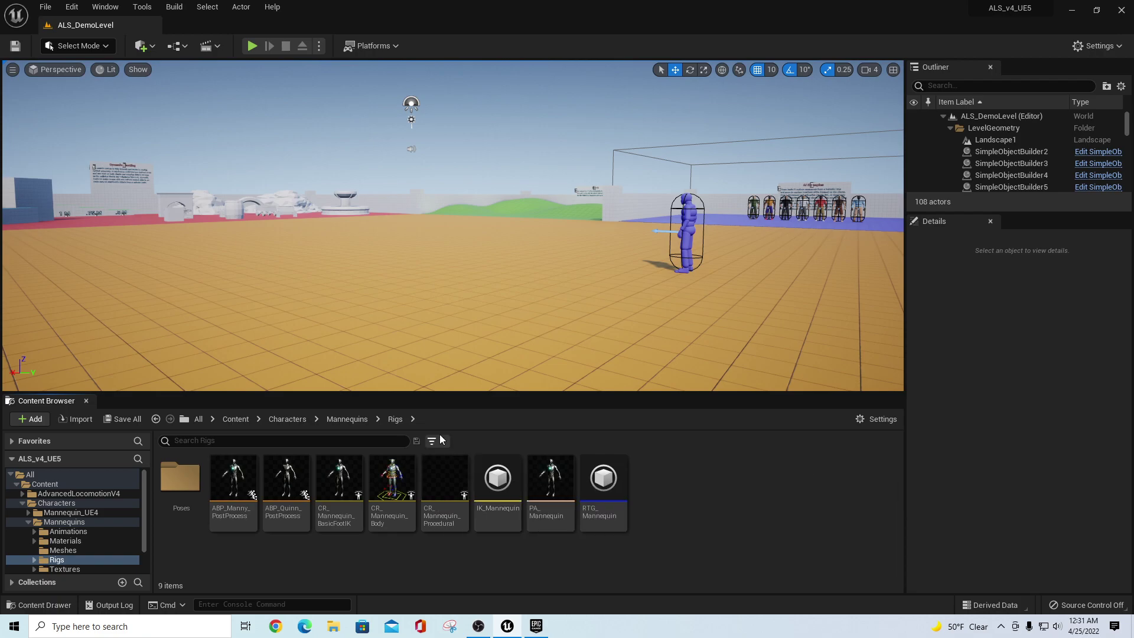
left_click_drag(421, 393, 439, 298)
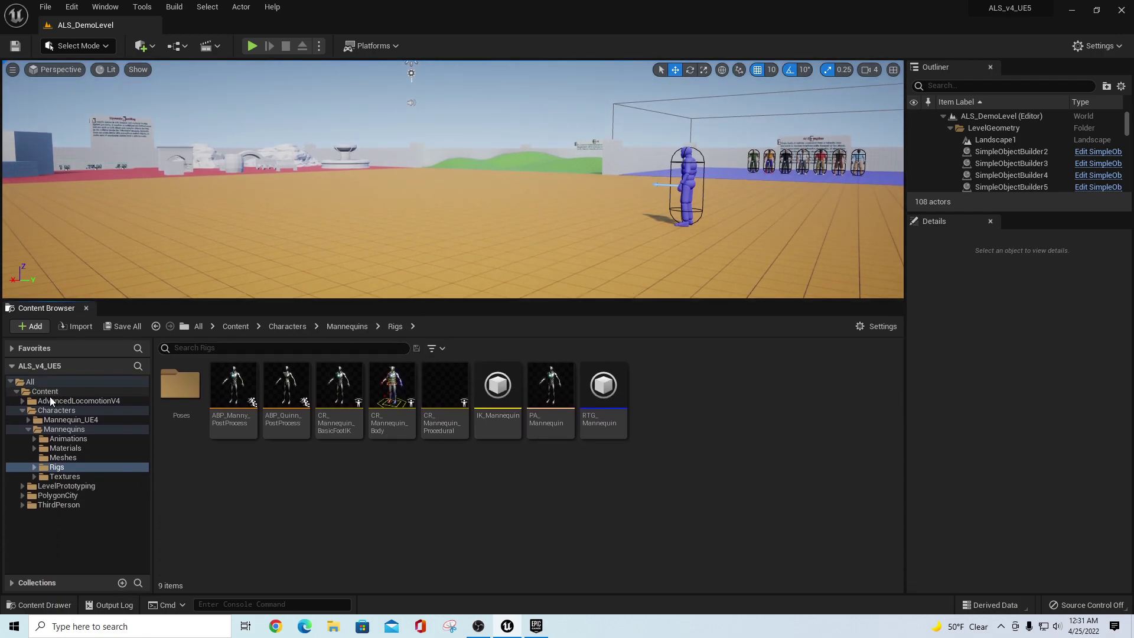
Copy the IK_Mannequin rig from the Mannequins Rigs folder into AdvancedLocomotionV4's CharacterAssets folder.
left_click(23, 411)
left_click(23, 411)
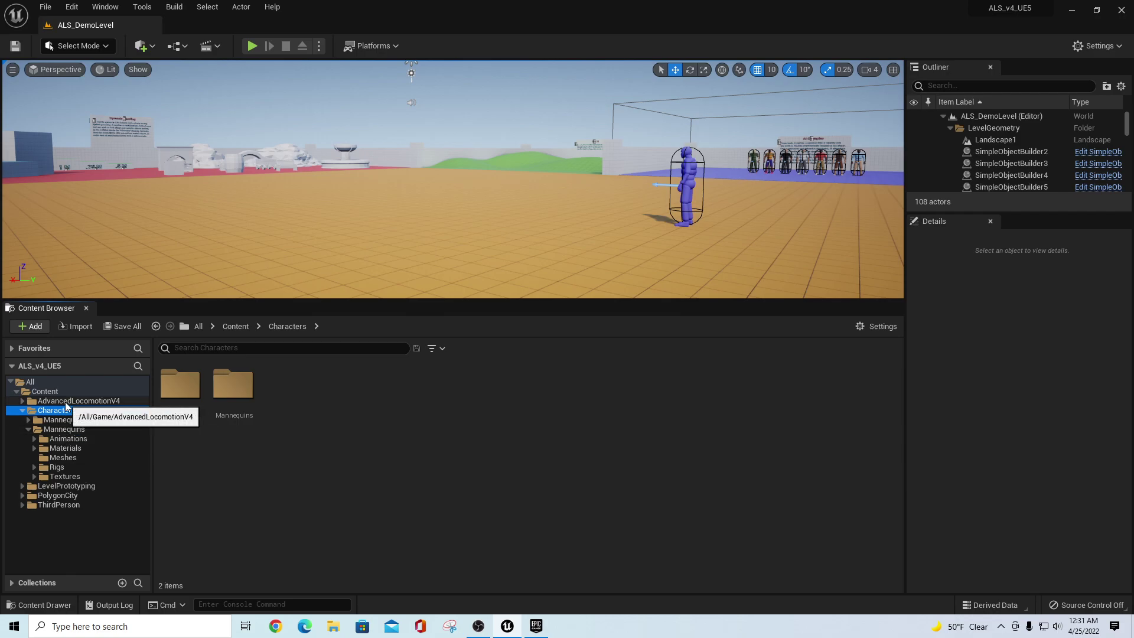
left_click(23, 401)
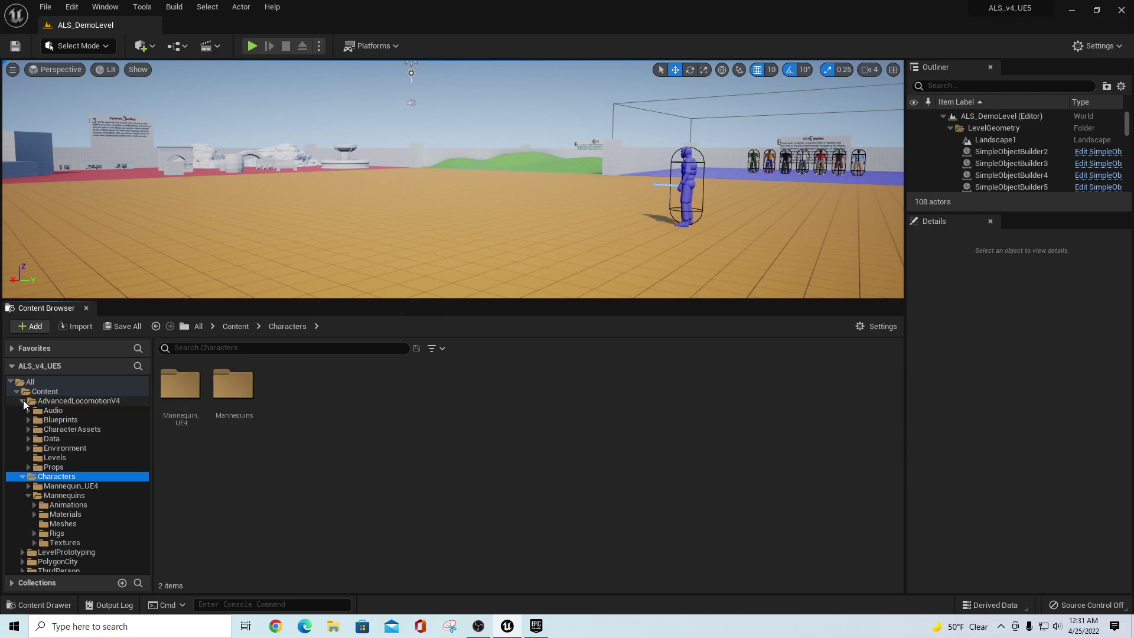
left_click(78, 427)
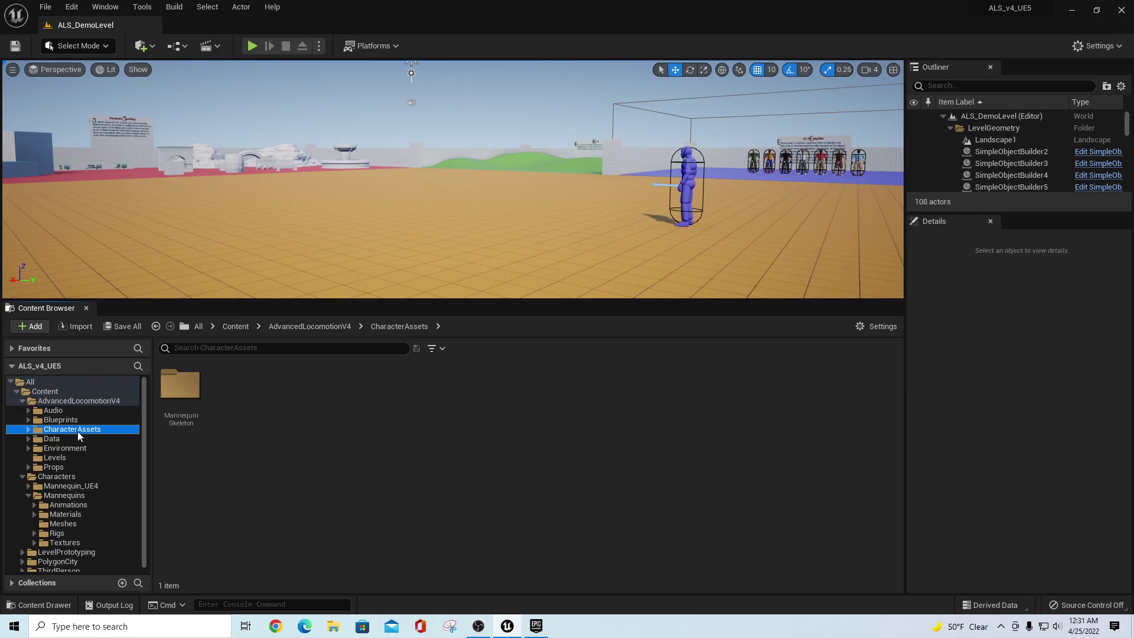
left_click(59, 533)
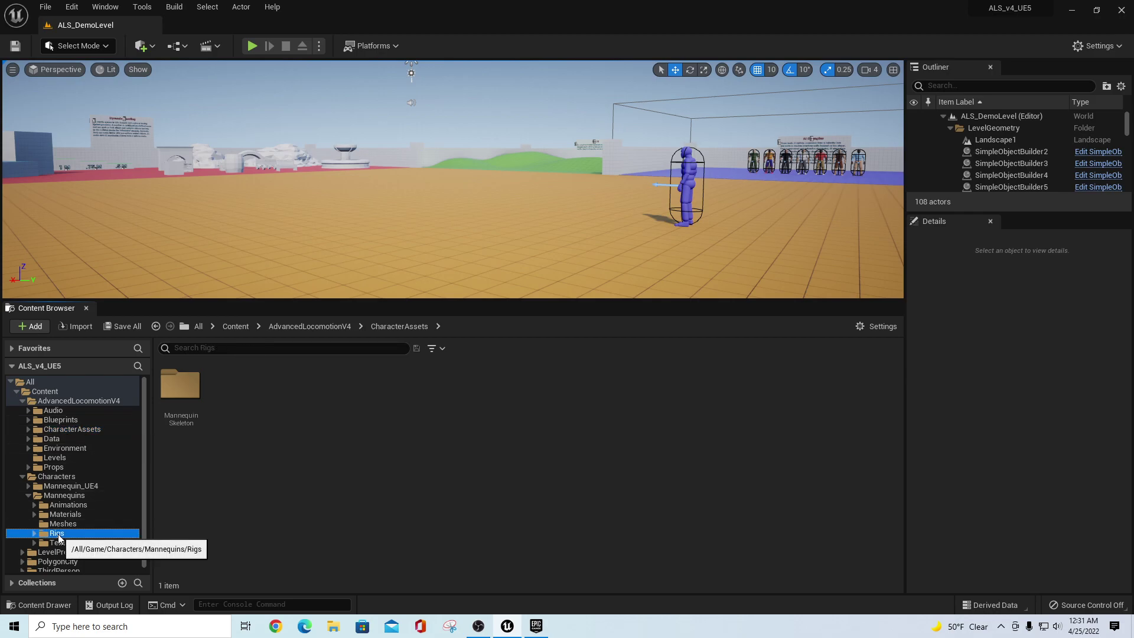
left_click(495, 400)
left_click_drag(495, 400, 90, 431)
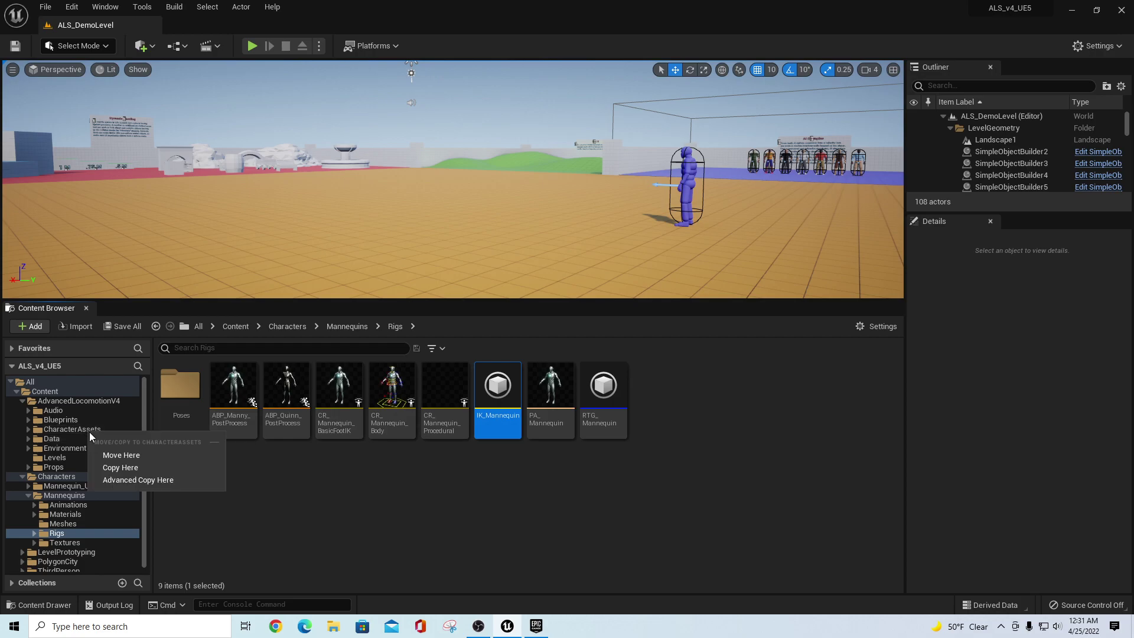
left_click(120, 465)
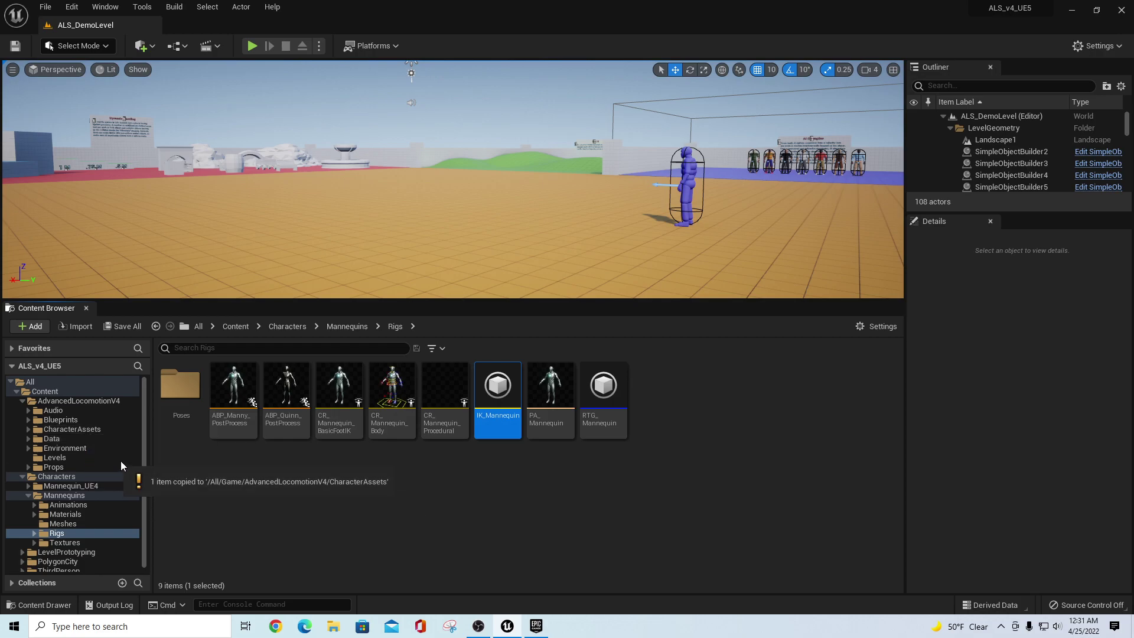
Rename the IK_Mannequin copy in the CharacterAssets folder to IKRig_ALS and open it for editing.
left_click(75, 429)
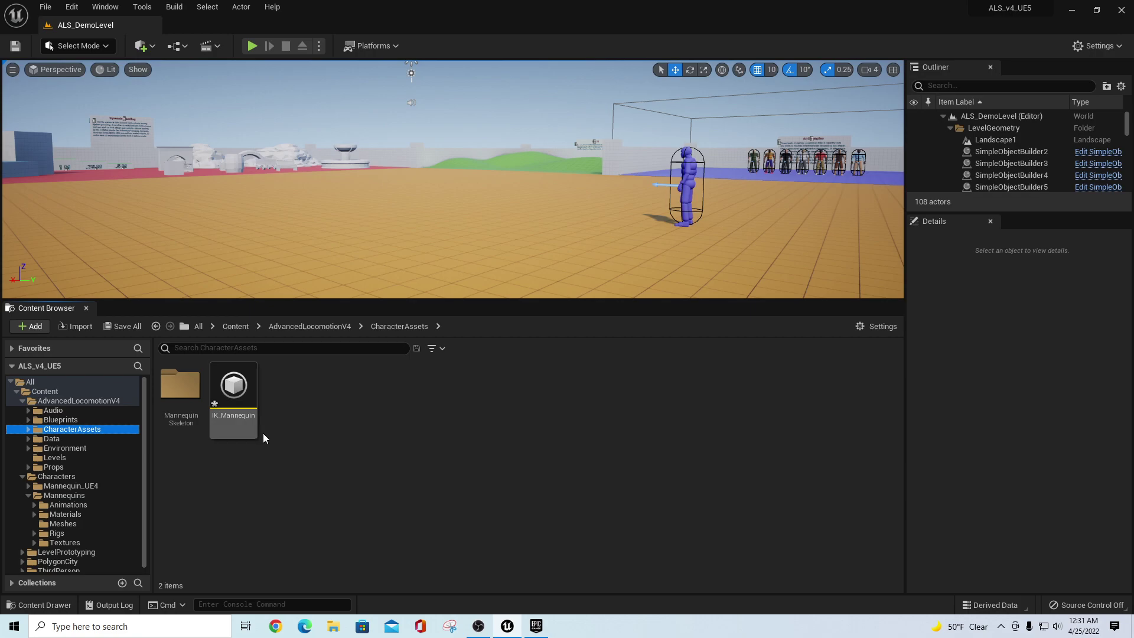
left_click(244, 420)
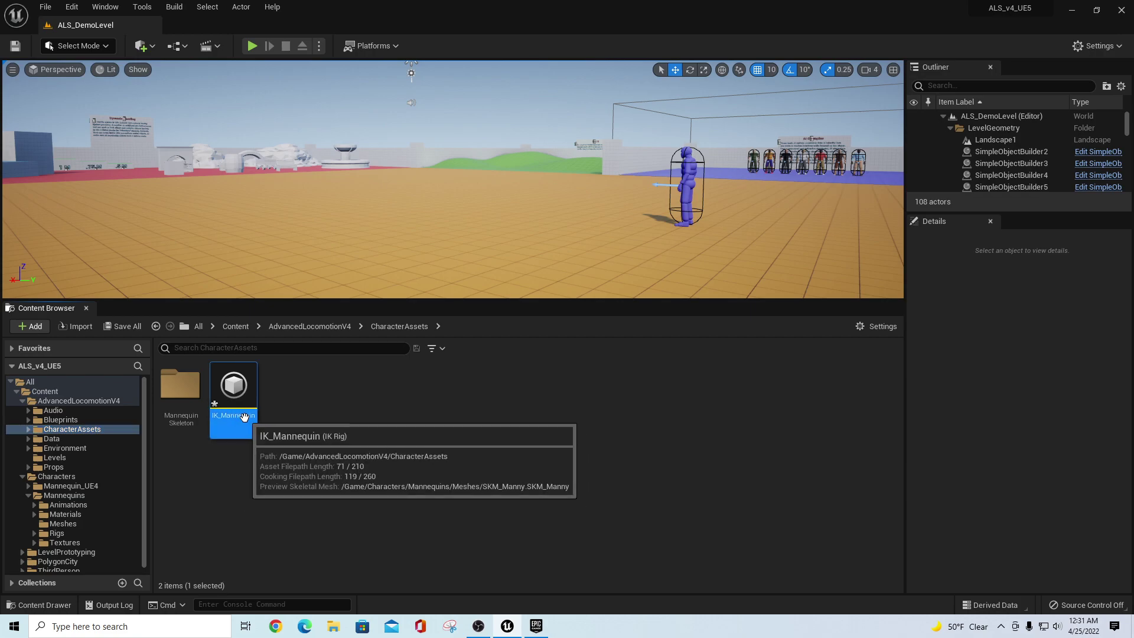
left_click(244, 417)
type("I")
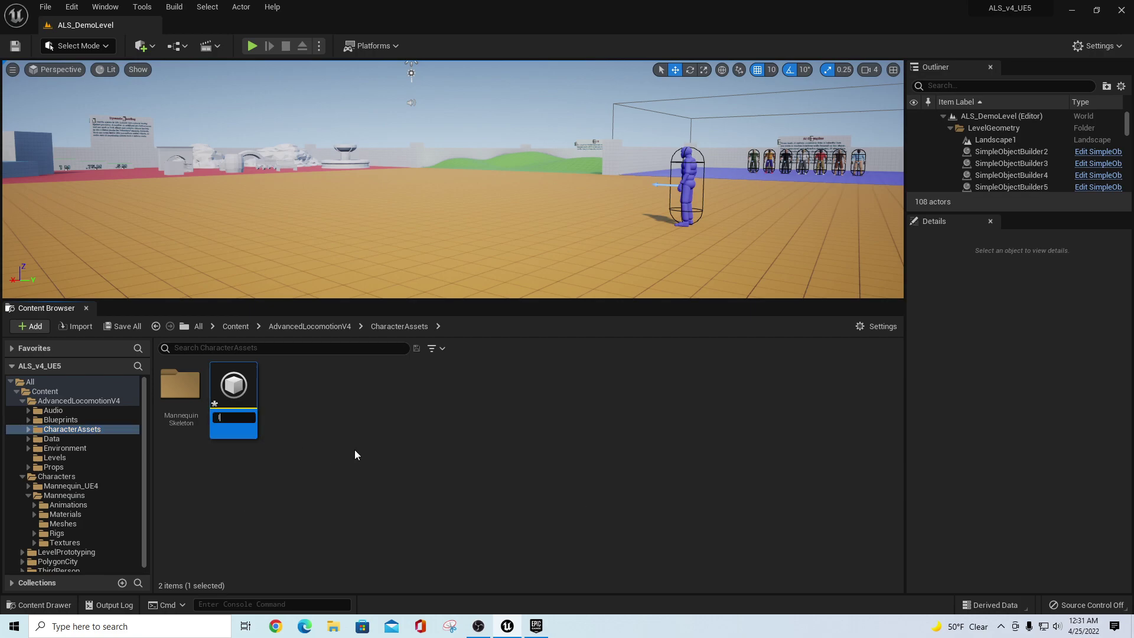
type("KRig_ALS")
key("Return")
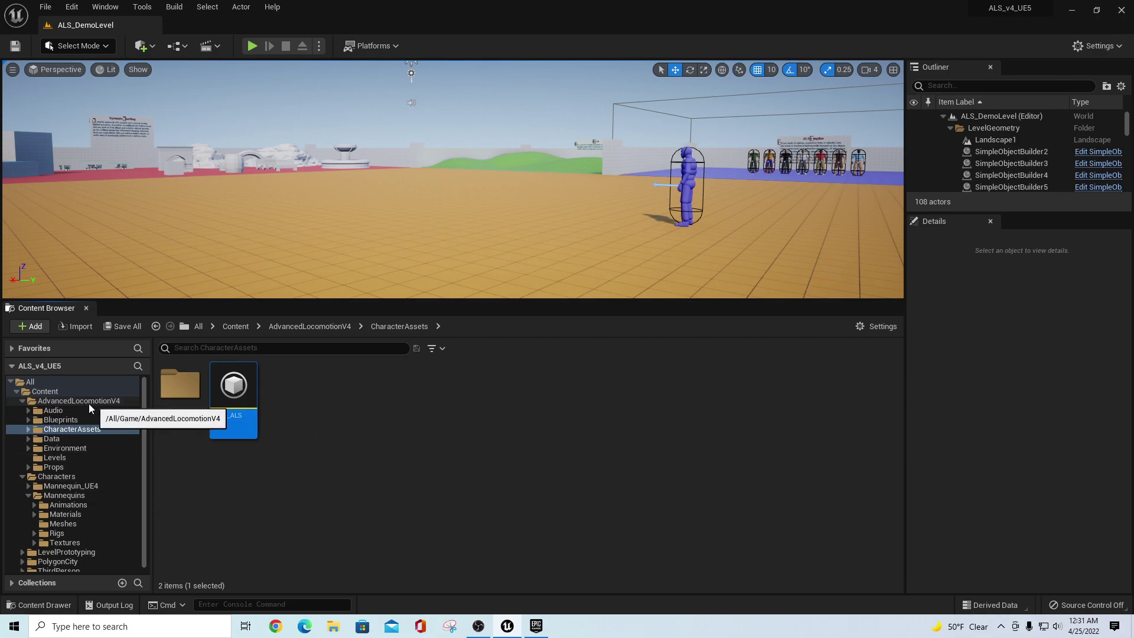
double_click(231, 386)
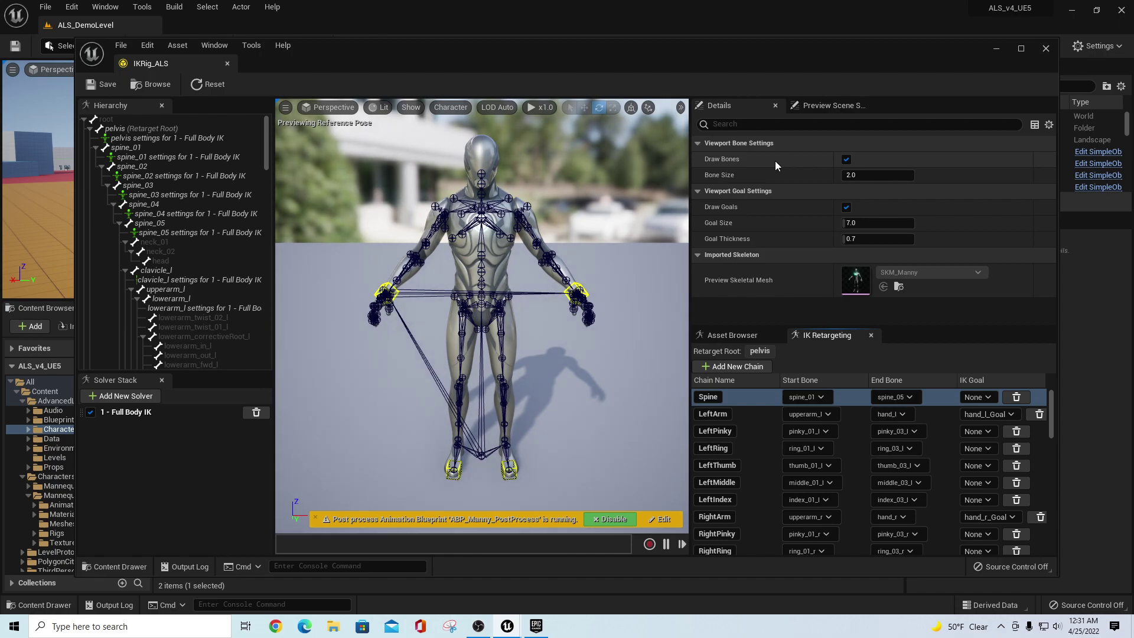
Set IKRig_ALS's Preview Skeletal Mesh to AnimMan by bulk editing it in the property matrix, and save all changes.
left_click(1045, 49)
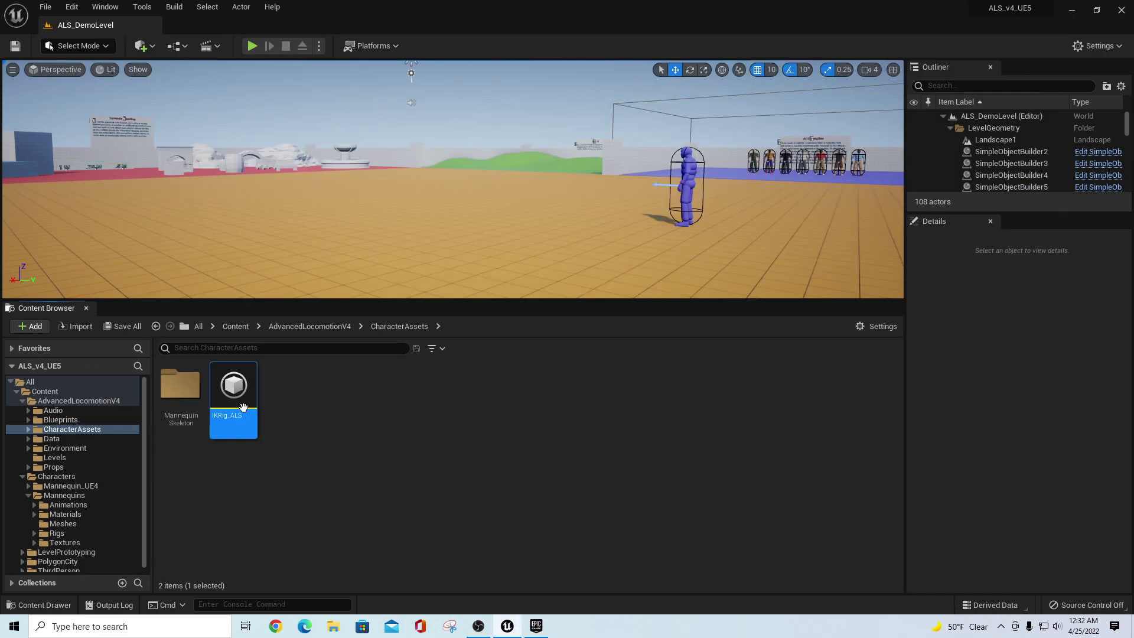
right_click(228, 391)
mouse_move(283, 216)
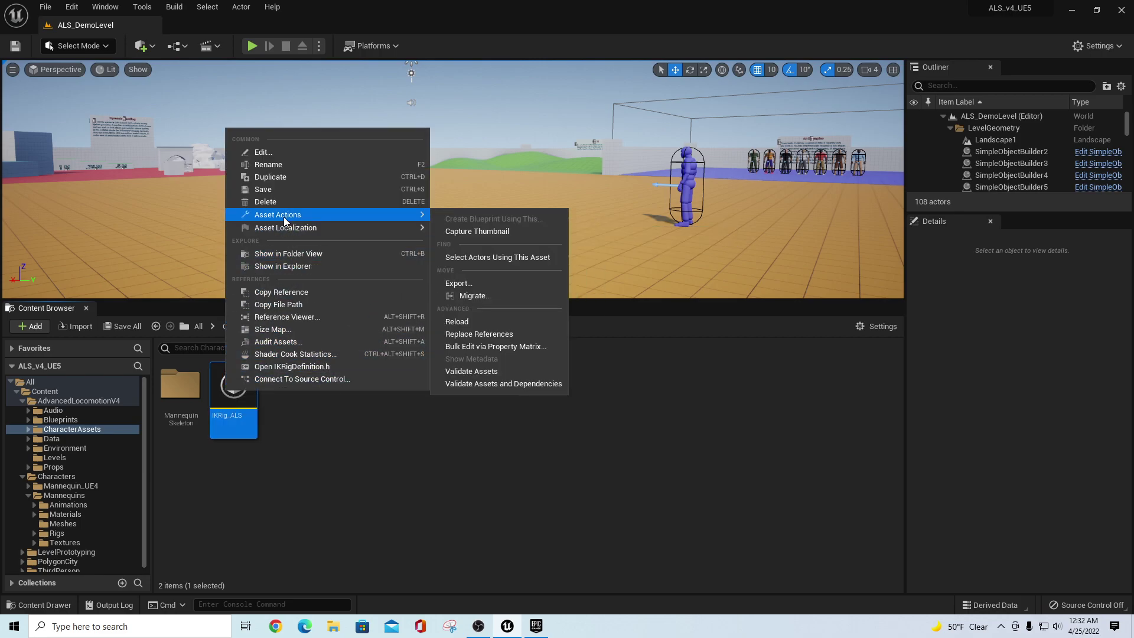
left_click(487, 347)
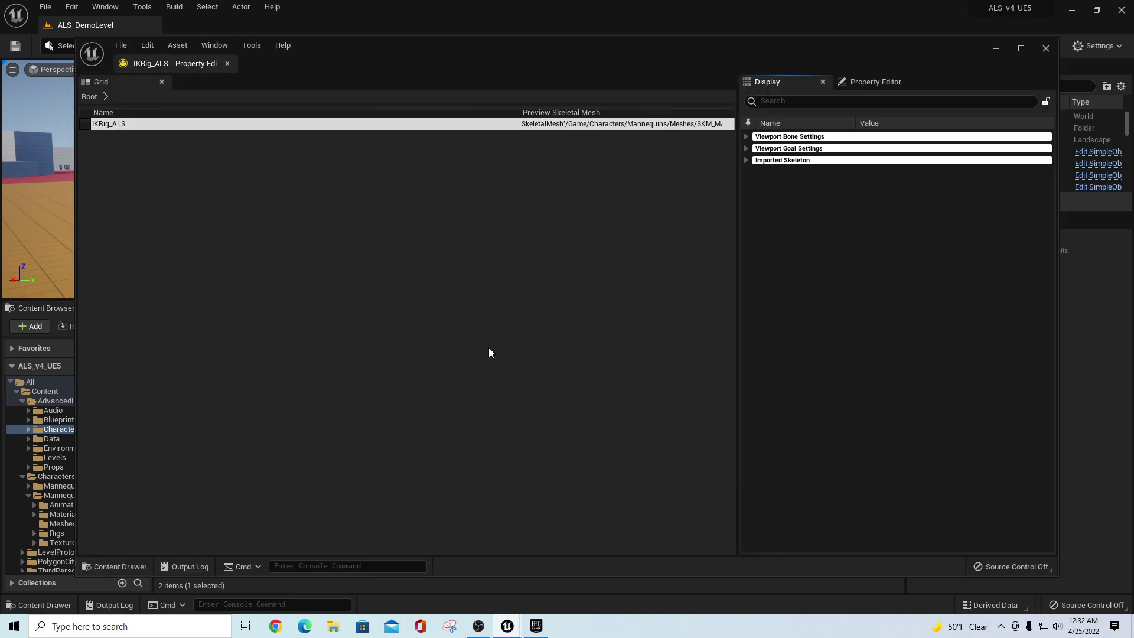
left_click(747, 161)
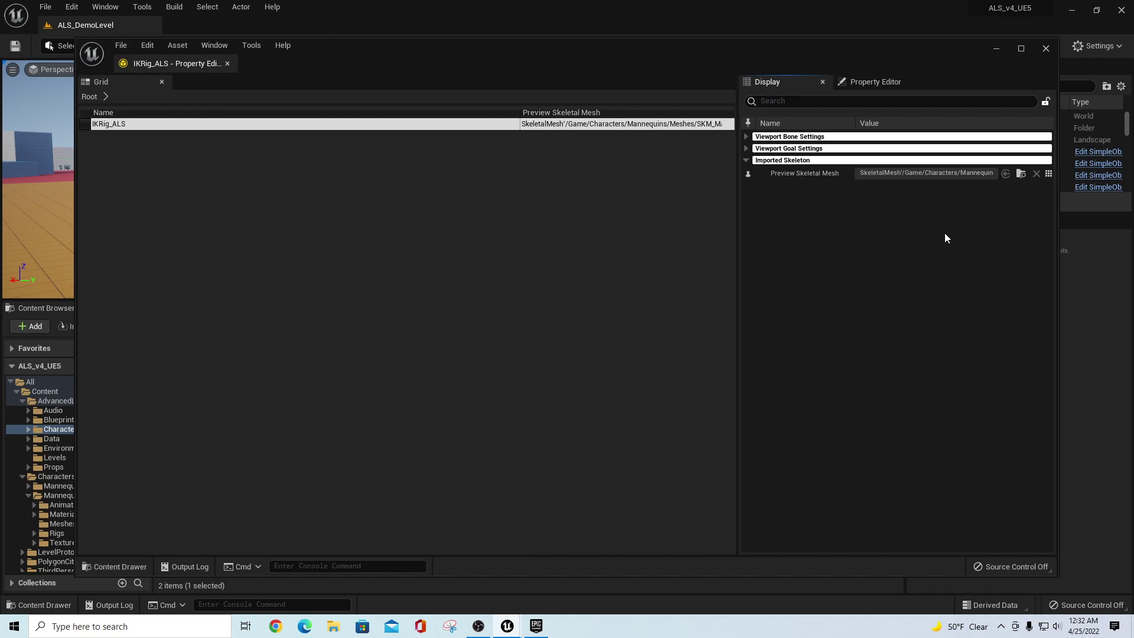
left_click(1048, 174)
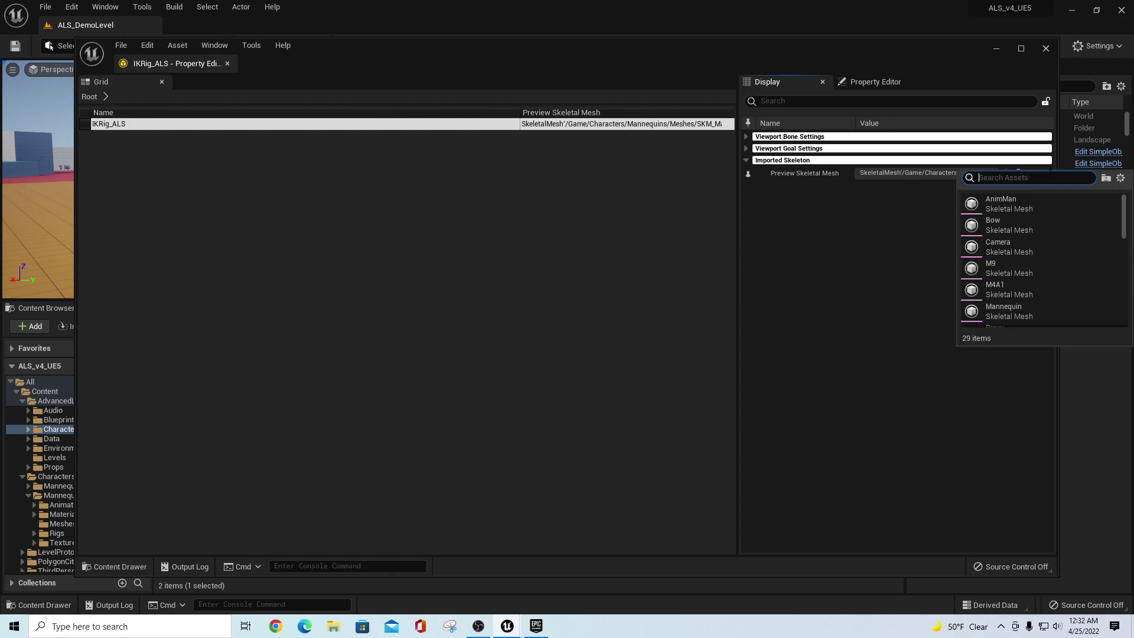
left_click(1006, 199)
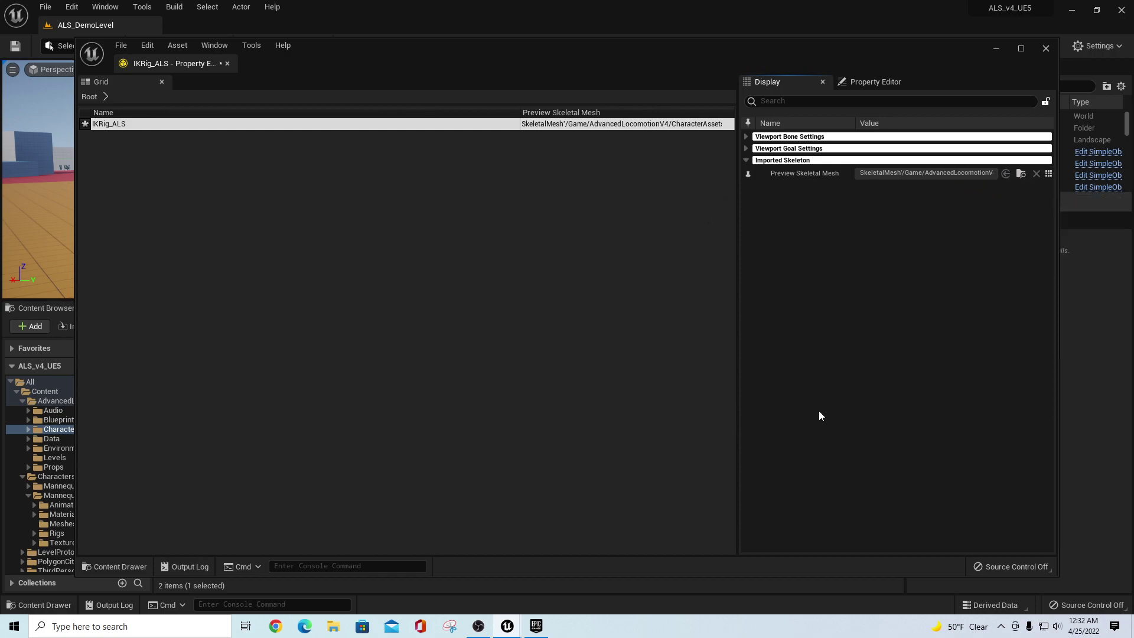
left_click(122, 47)
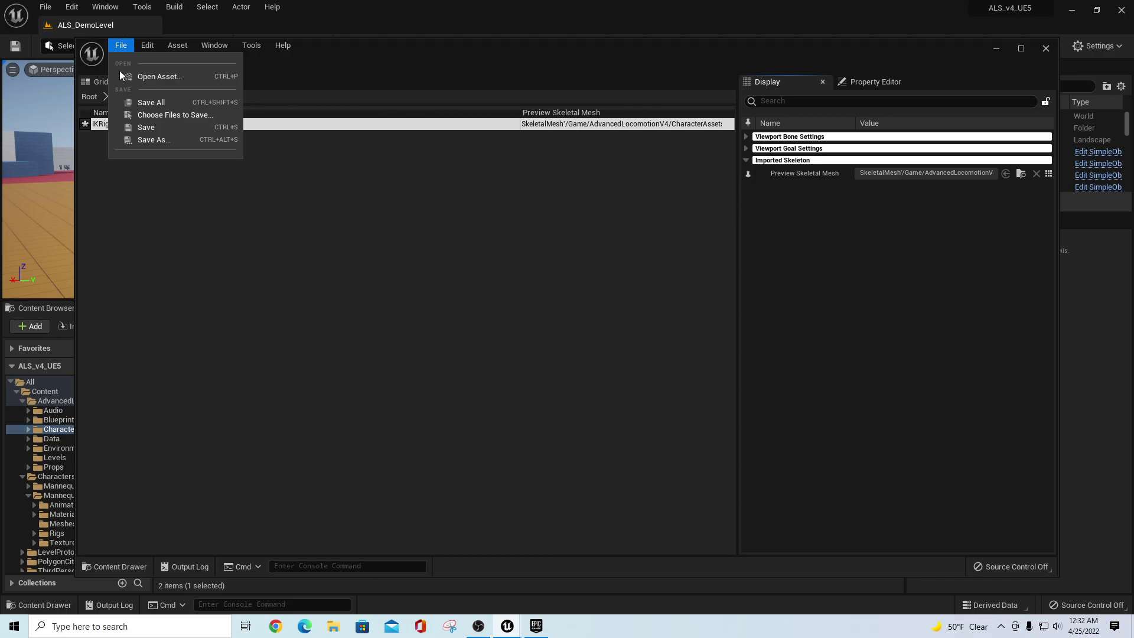
left_click(140, 102)
left_click(1046, 49)
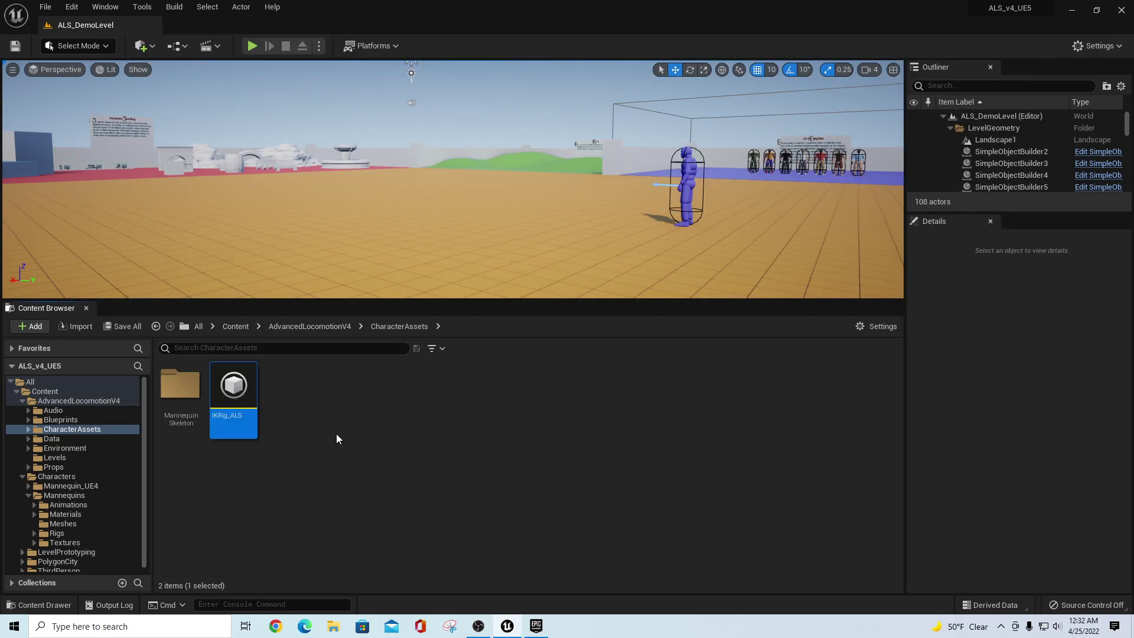
Set the end bone of IKRig_ALS's Spine retarget chain to spine_03, save the rig and close it.
double_click(232, 397)
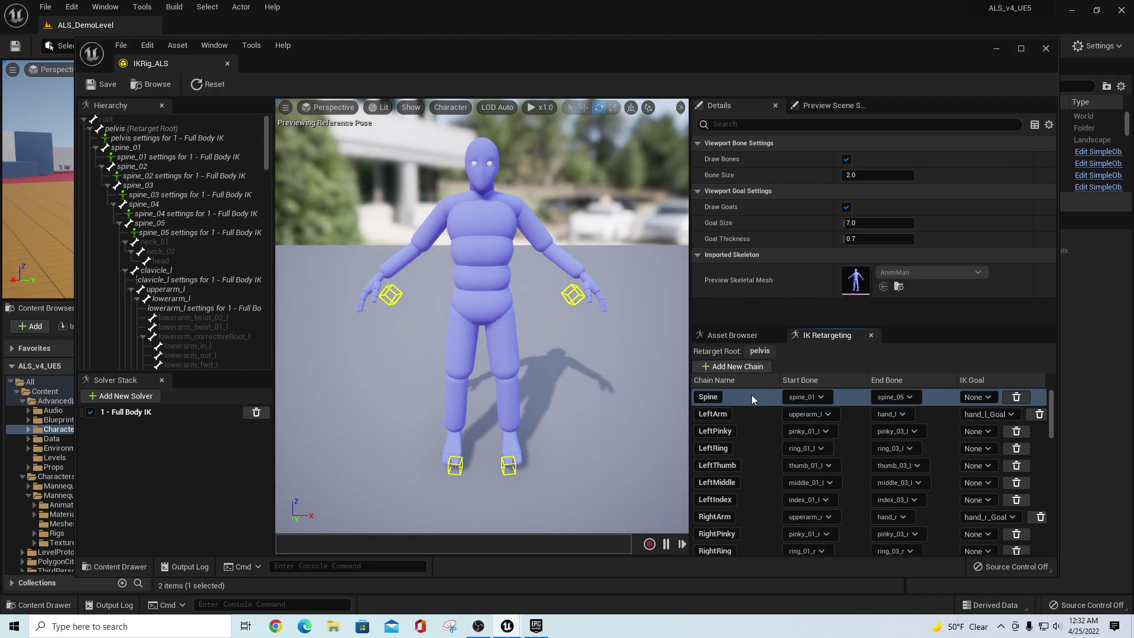
left_click(909, 397)
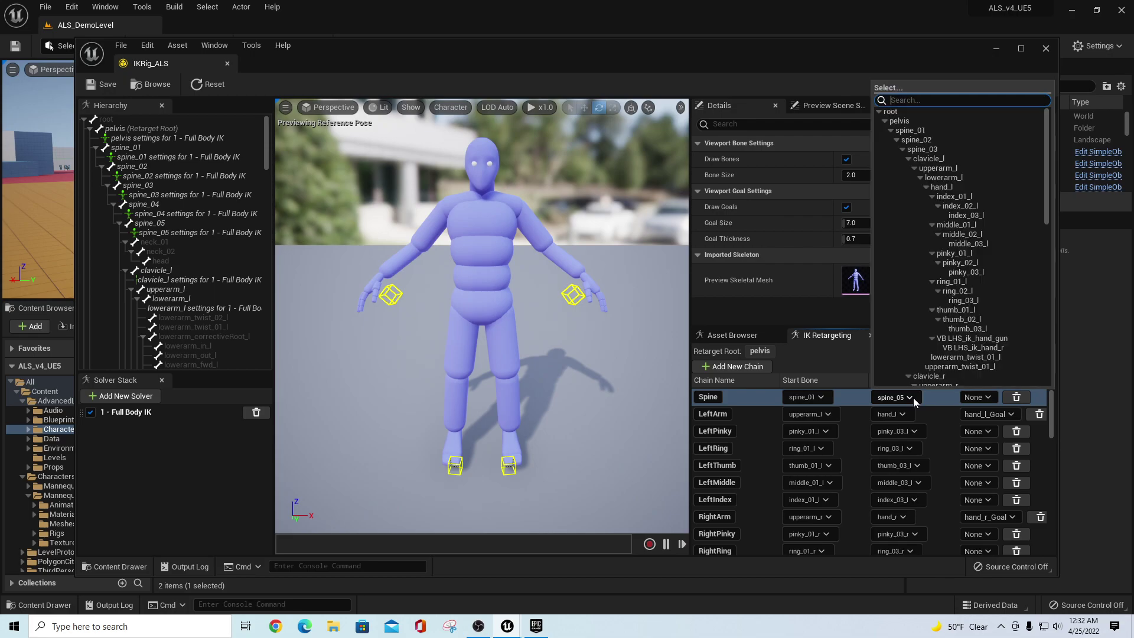
left_click(923, 149)
scroll(933, 463, "down", 10)
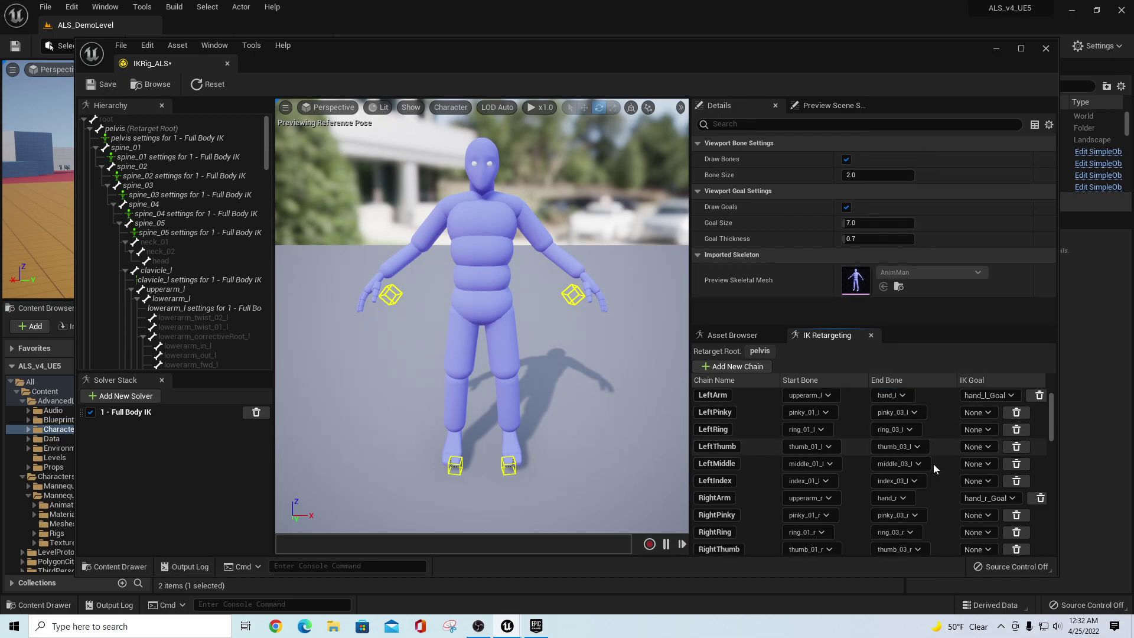
scroll(933, 463, "up", 5)
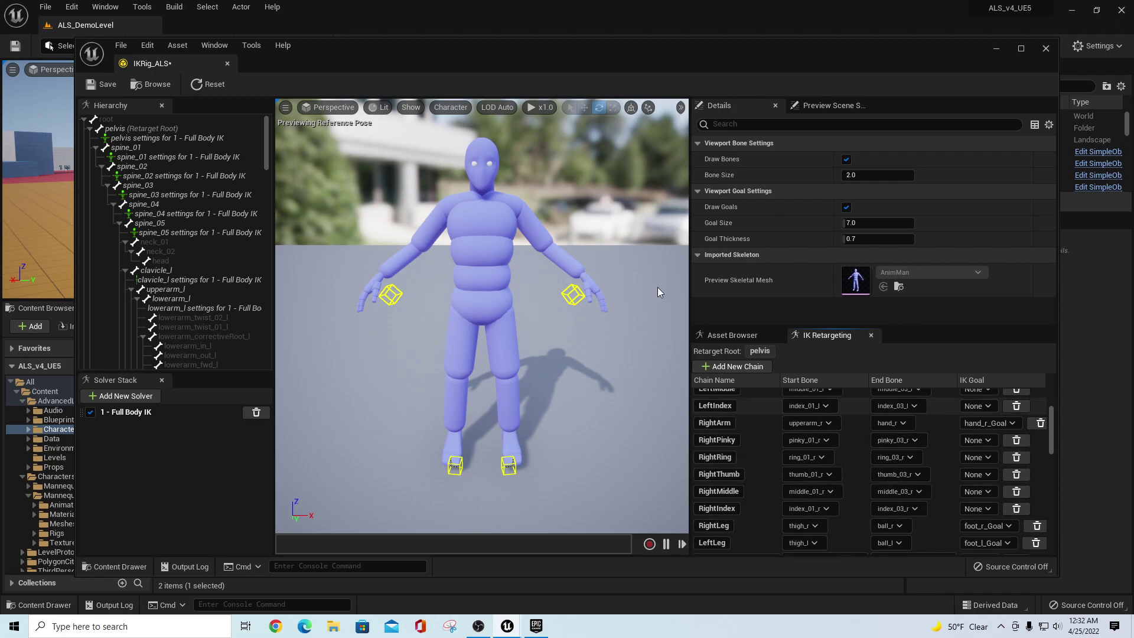
left_click(100, 84)
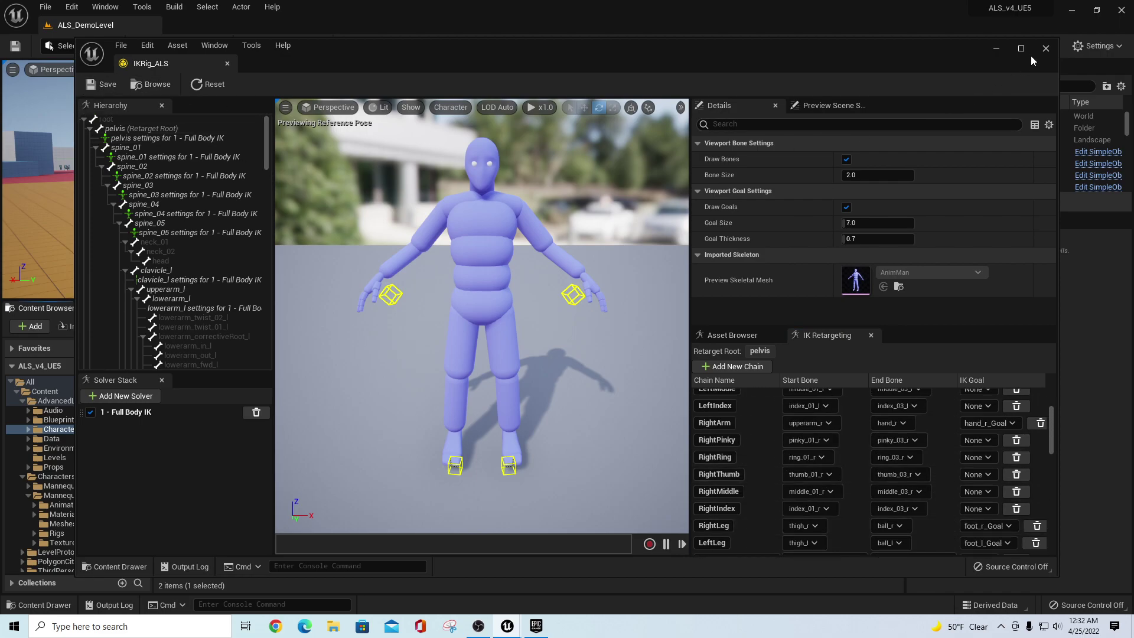
left_click(1045, 48)
left_click(240, 466)
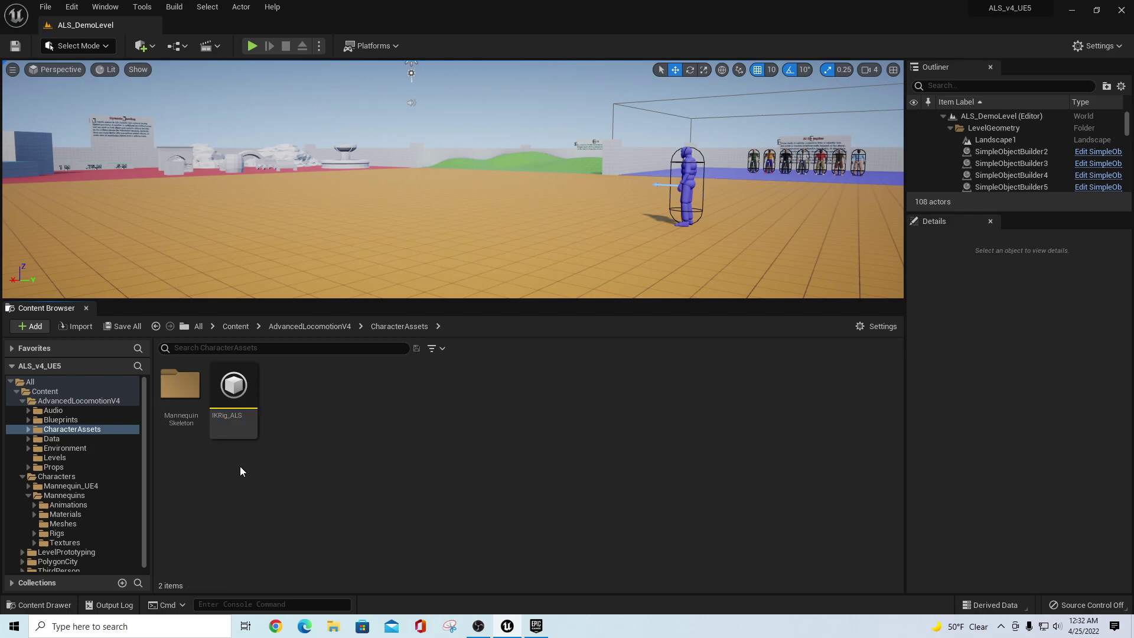
Copy IK_Mannequin from the Characters/Mannequins/Rigs folder into the PolygonCity/Meshes/Characters folder.
double_click(45, 400)
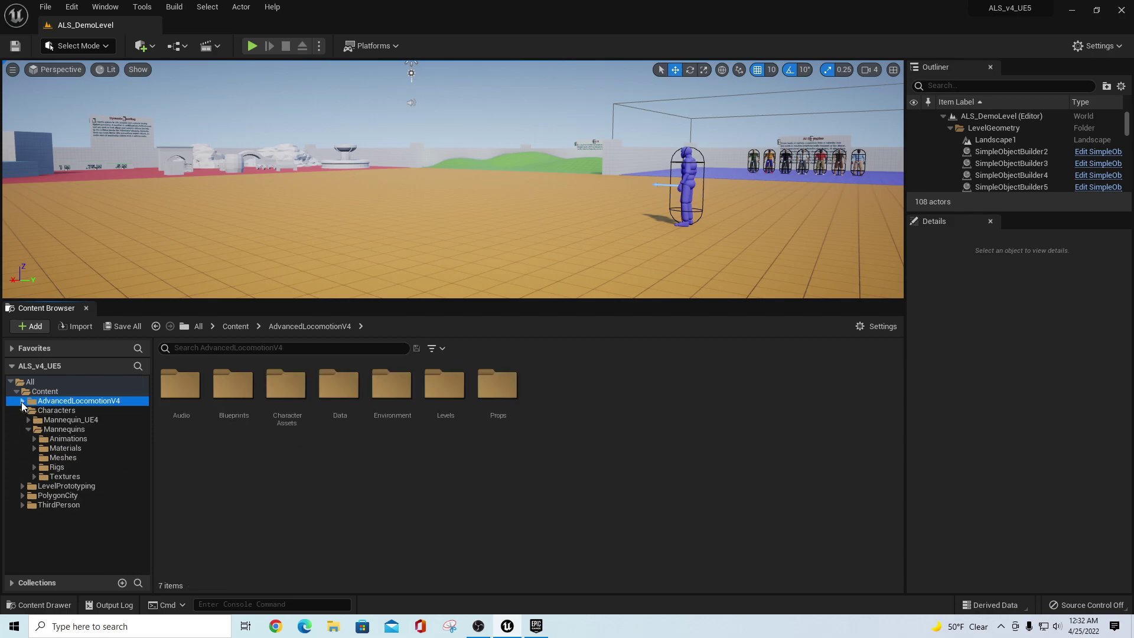
left_click(69, 458)
left_click(65, 468)
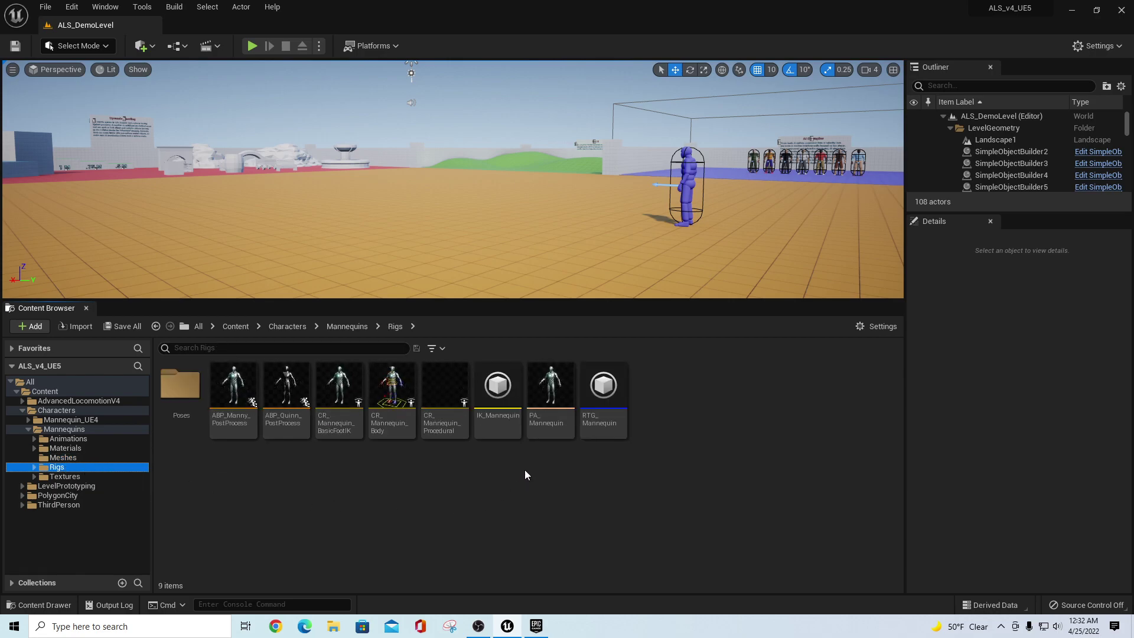
left_click(22, 495)
left_click(28, 533)
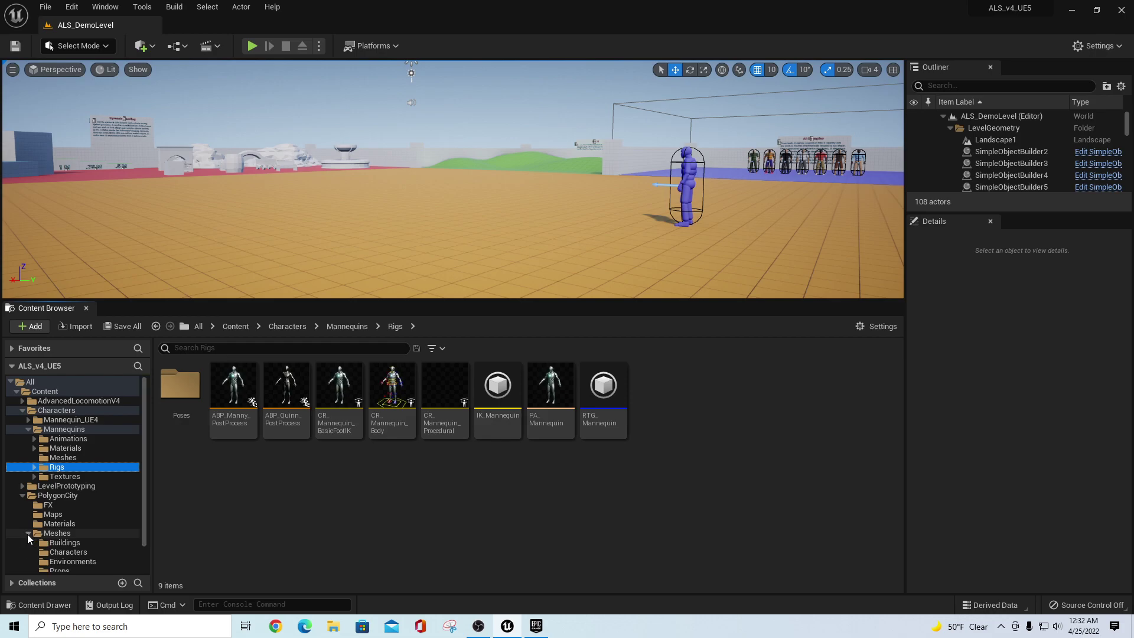
scroll(94, 533, "down", 1)
scroll(113, 505, "up", 2)
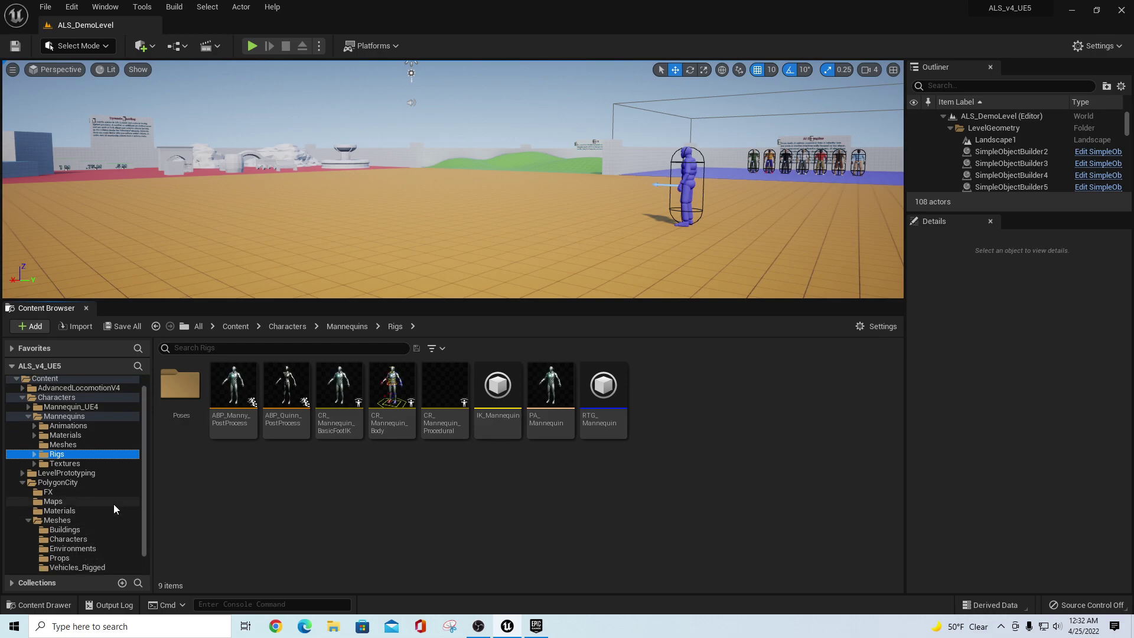
left_click(498, 388)
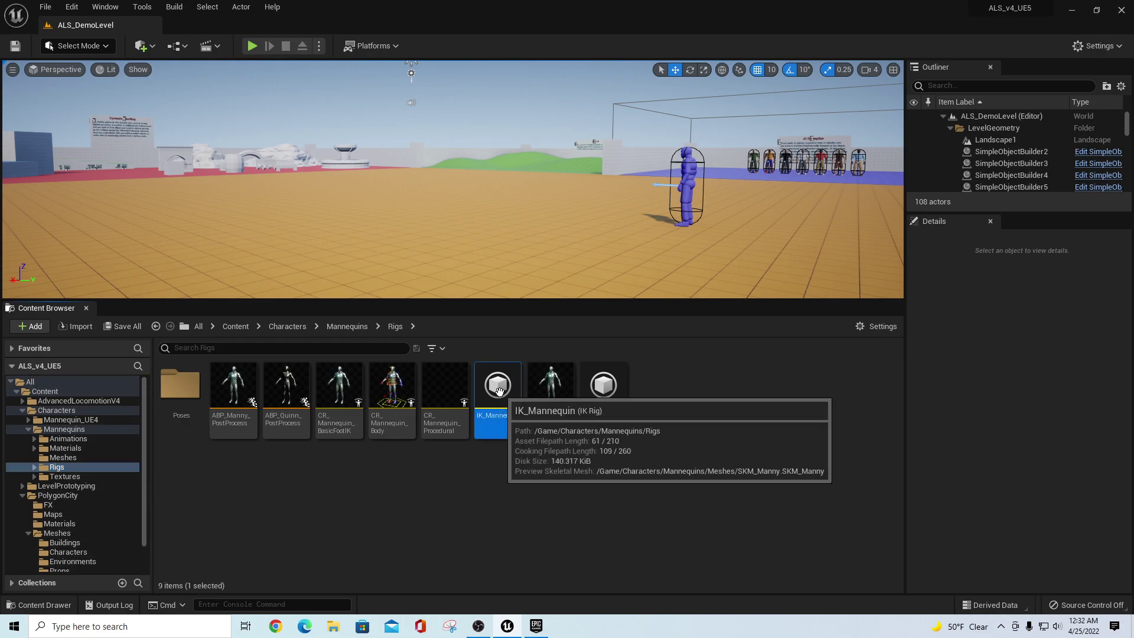
left_click_drag(497, 388, 84, 551)
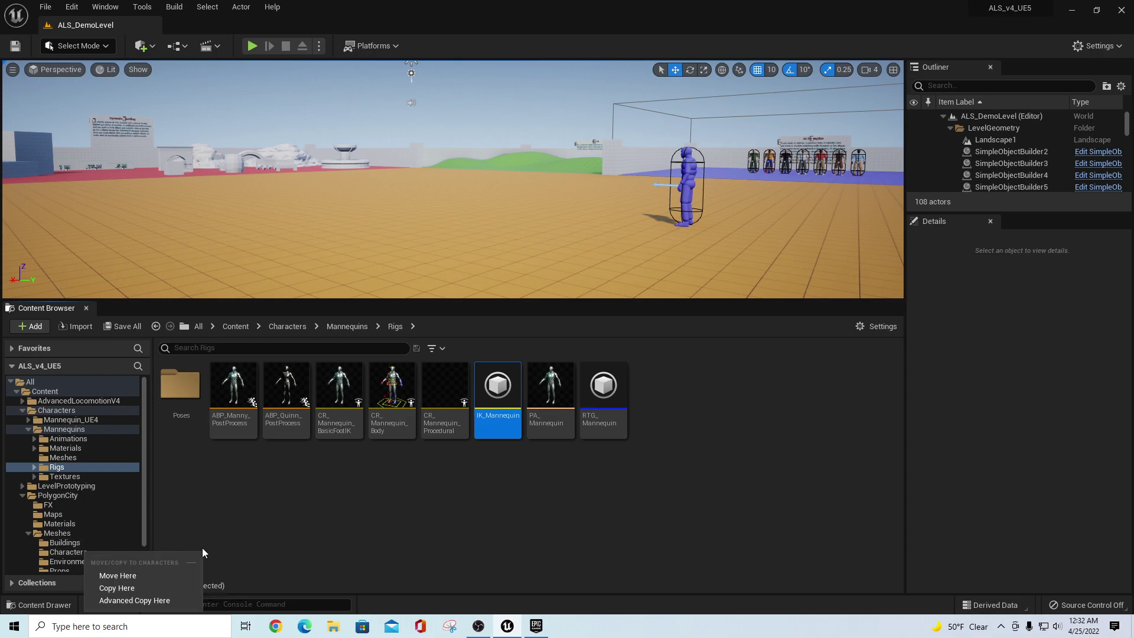
left_click(118, 589)
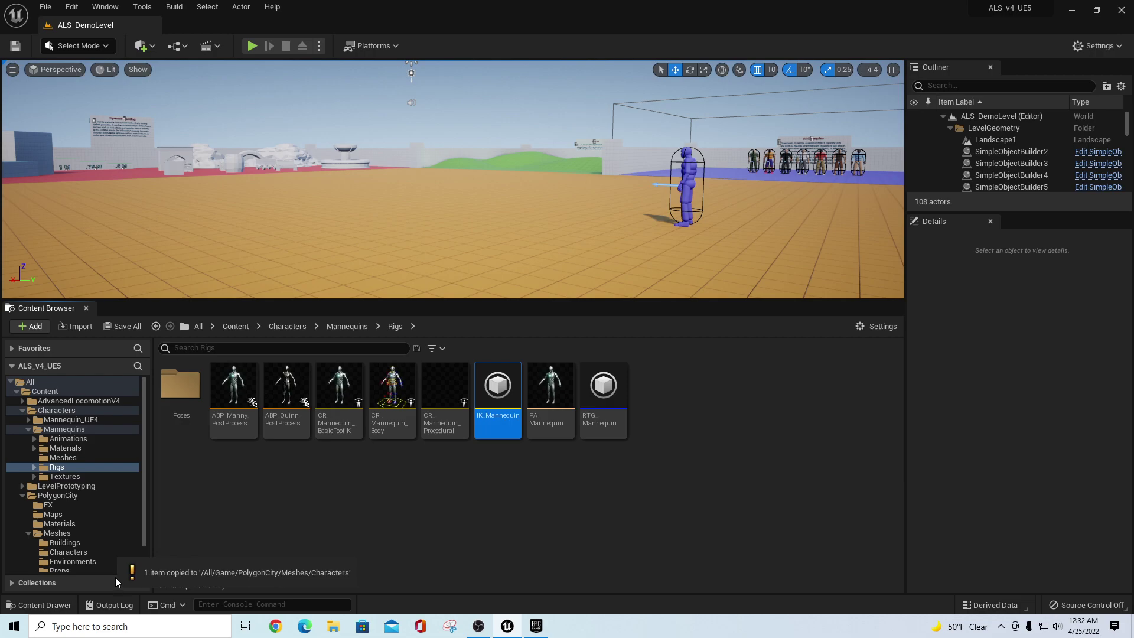
Rename the IK_Mannequin copy in PolygonCity's Characters folder to IKRig_Synty.
left_click(70, 552)
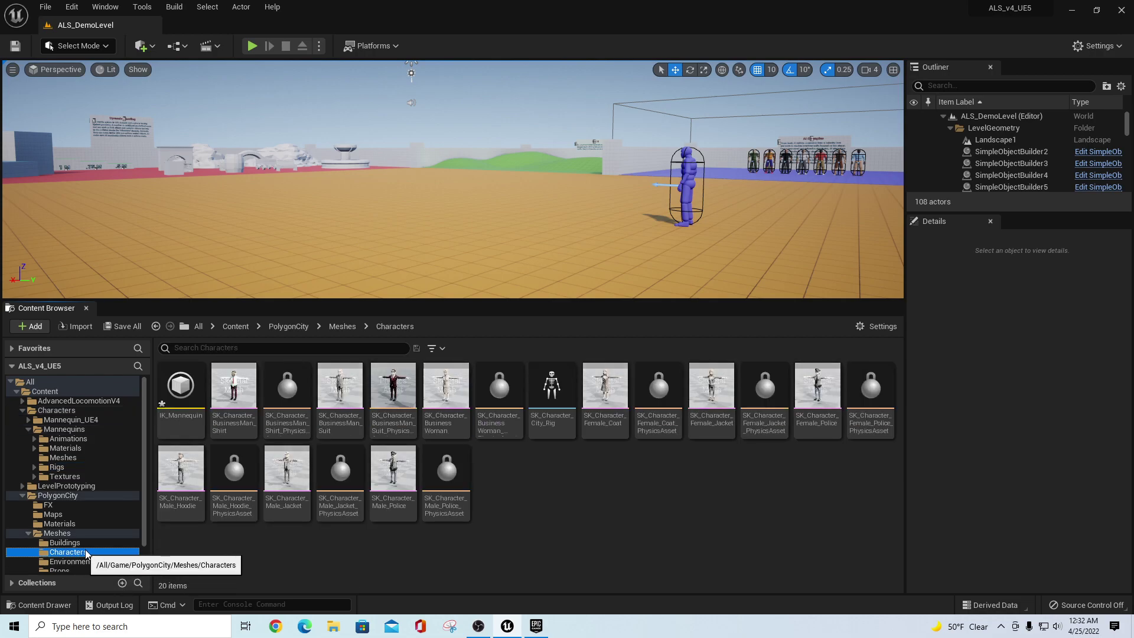
left_click(185, 416)
key("F2")
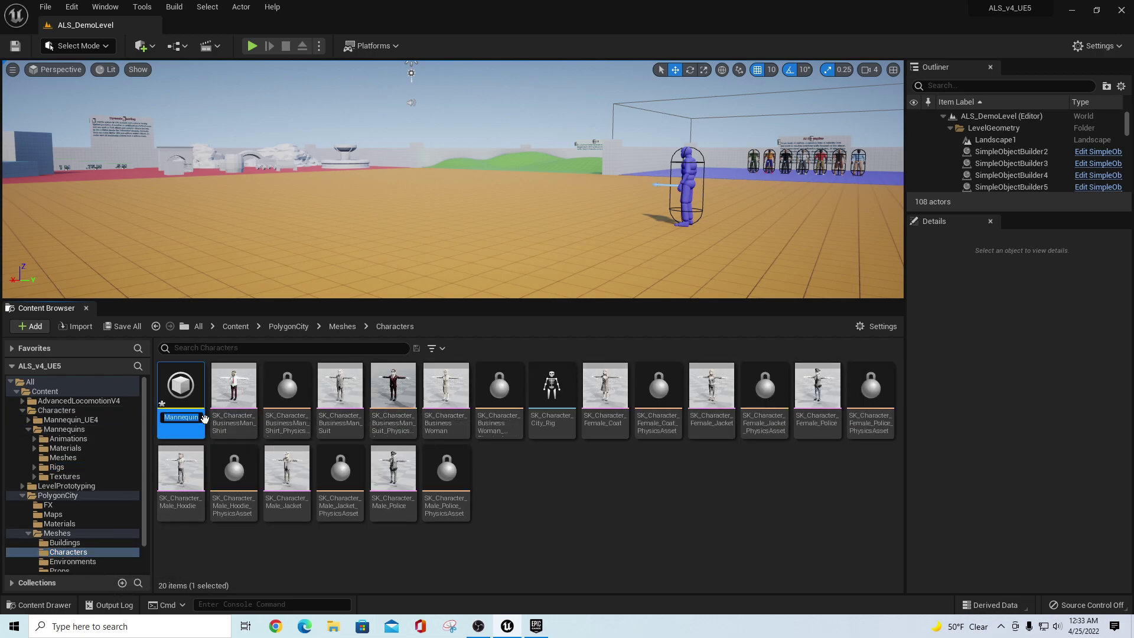
type("IK")
type("Rig_Synty")
key("Return")
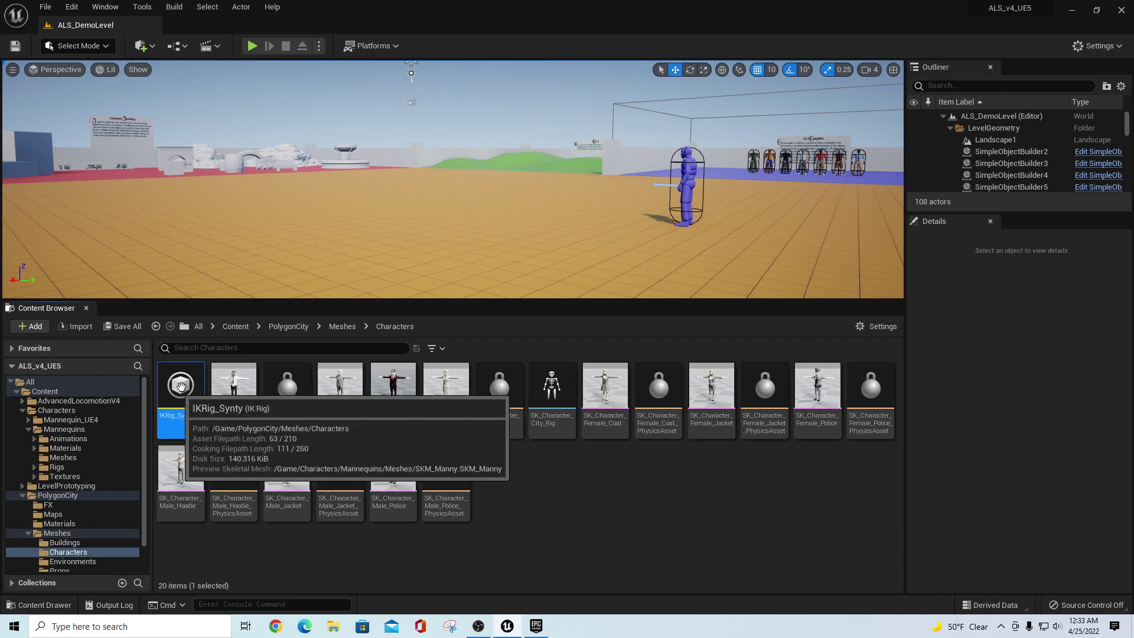
Set IKRig_Synty's Preview Skeletal Mesh to SK_Character_BusinessMan_Shirt by bulk editing it in the property matrix, and save all changes.
double_click(204, 419)
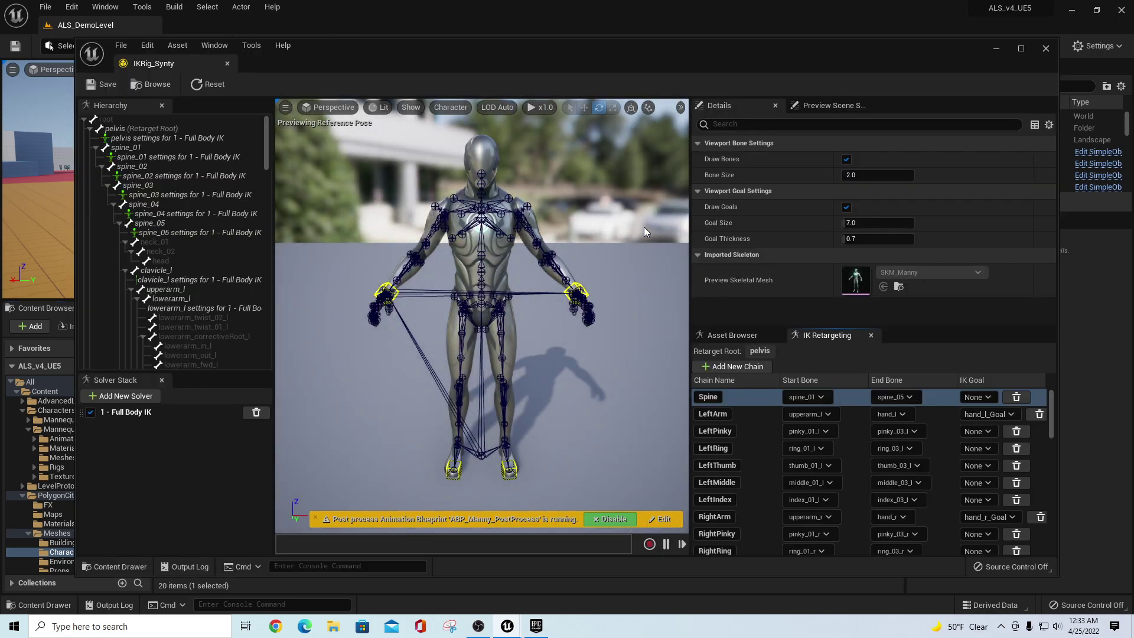
left_click(1046, 49)
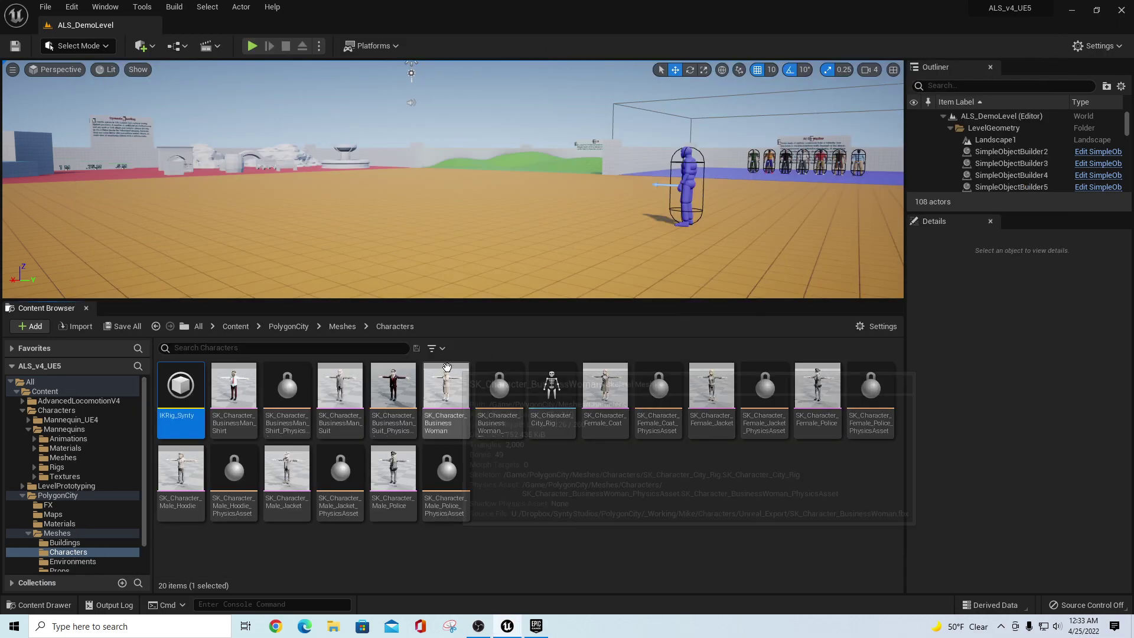
right_click(183, 386)
mouse_move(271, 212)
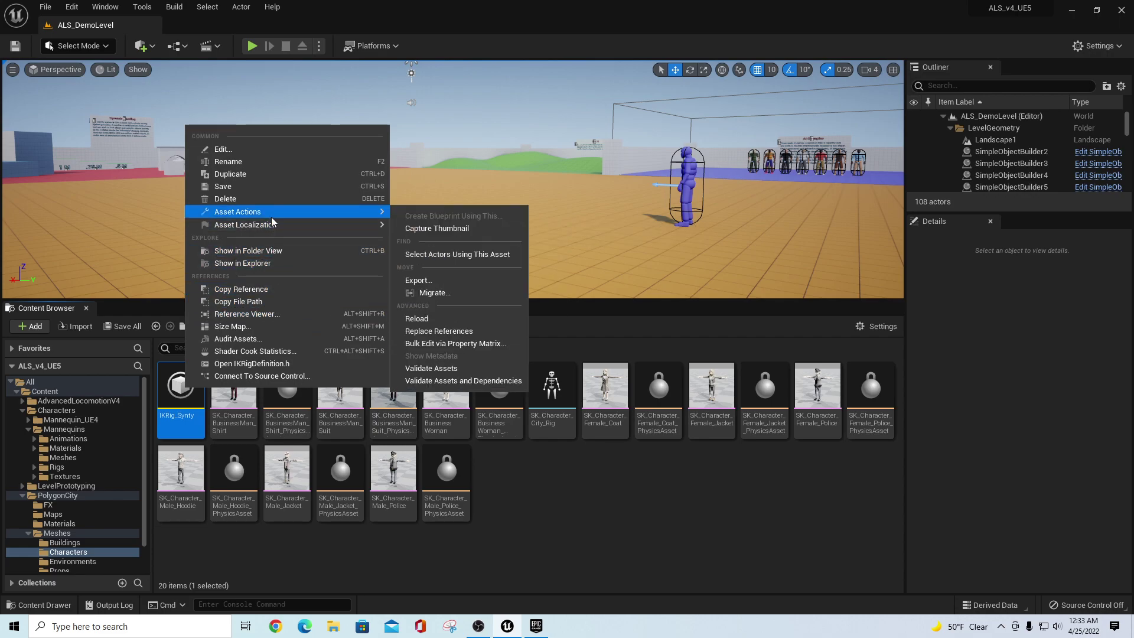
left_click(456, 343)
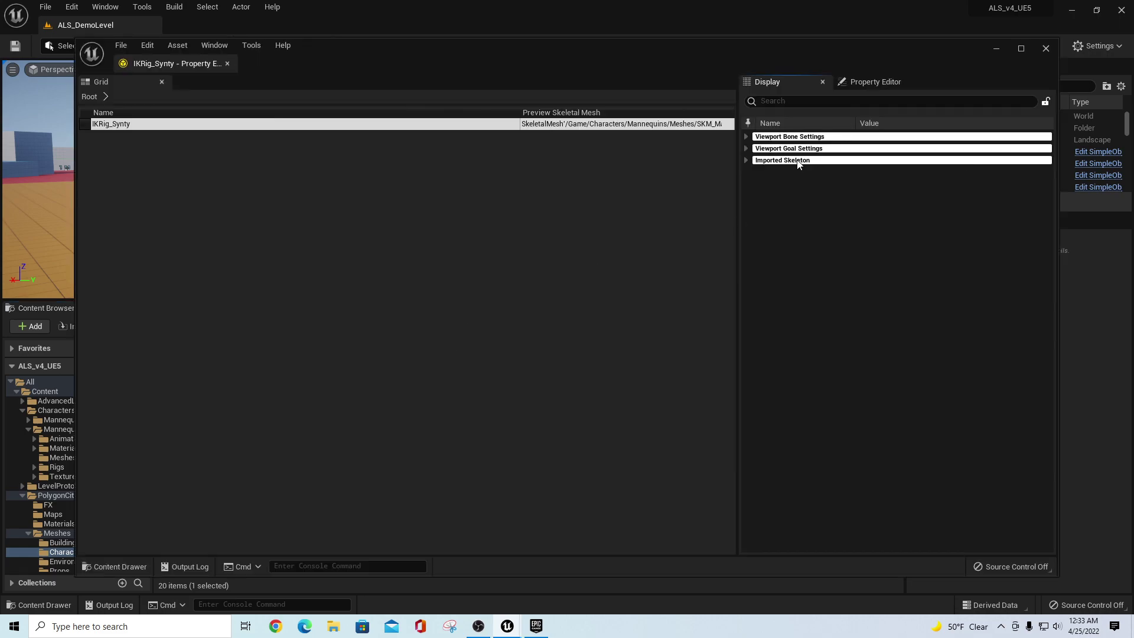
left_click(747, 161)
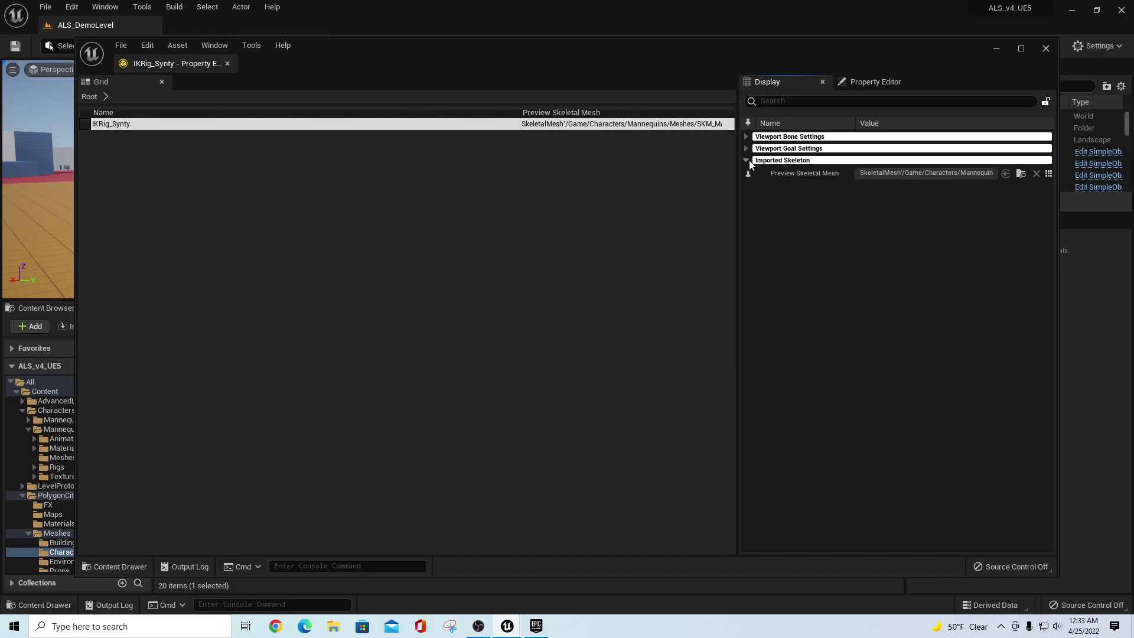
left_click(1046, 175)
scroll(1019, 236, "down", 3)
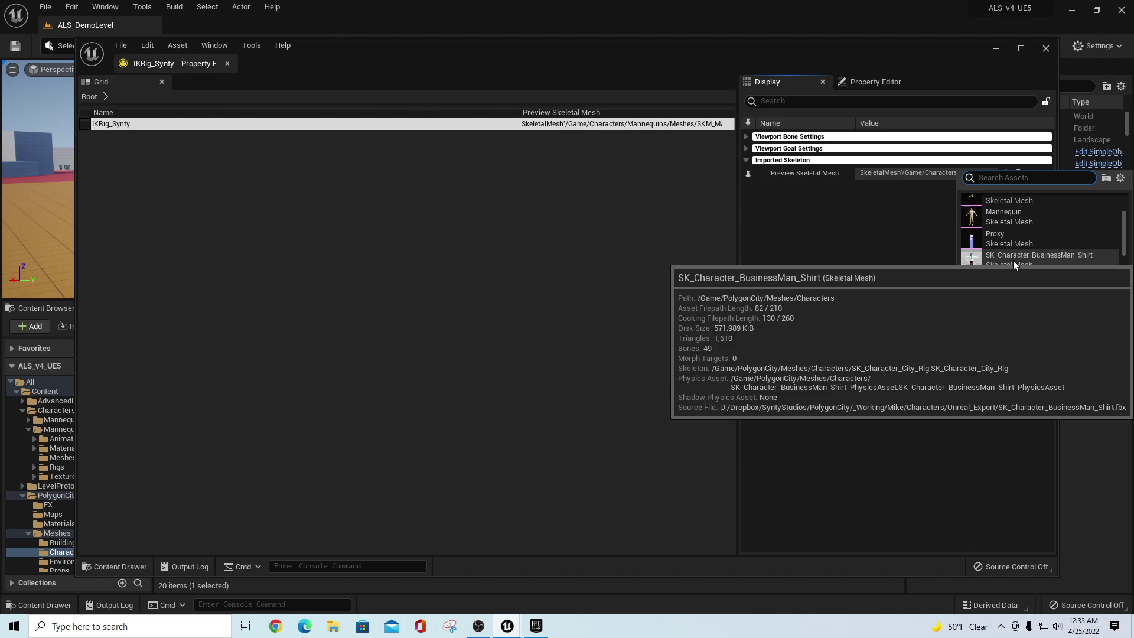
left_click(1012, 259)
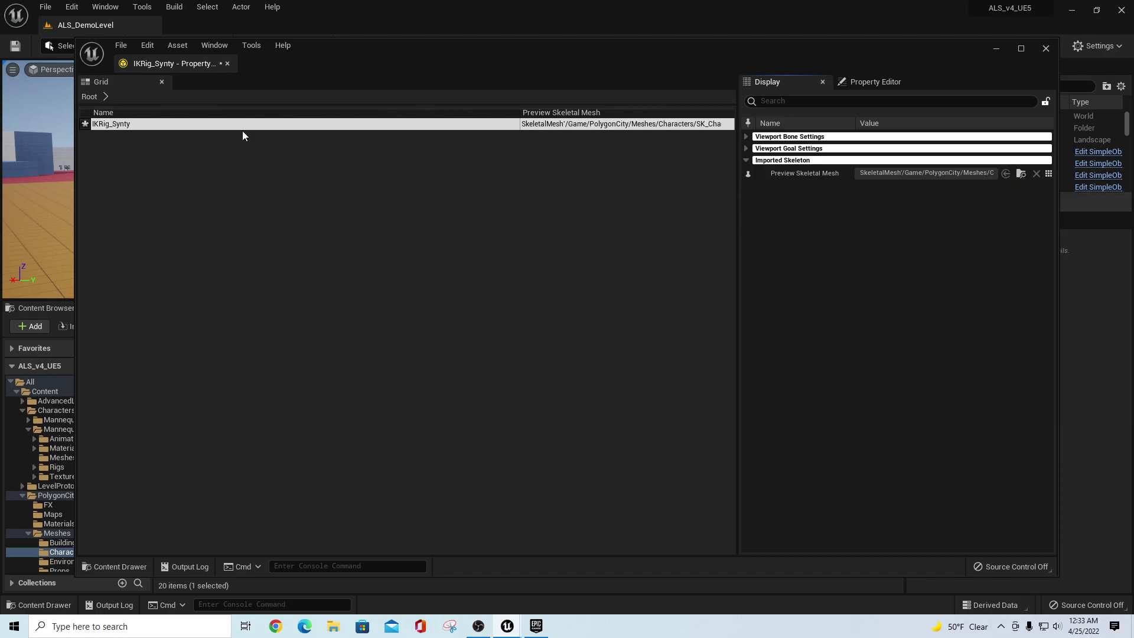
left_click(120, 46)
left_click(146, 101)
left_click(1044, 49)
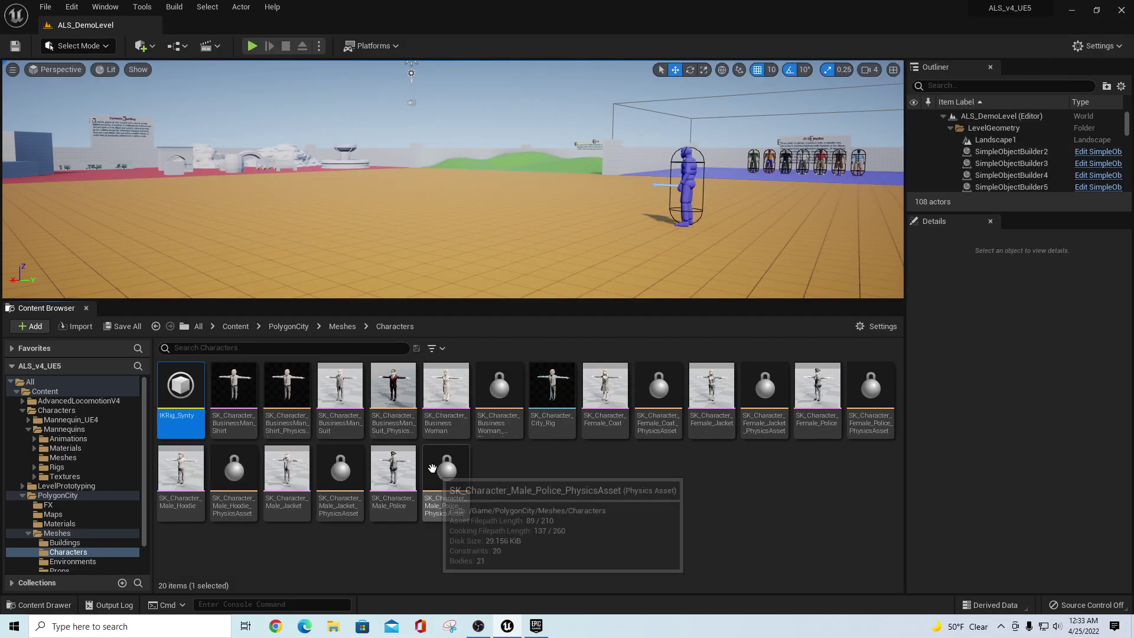
Open IKRig_Synty and set the end bone of its Spine retarget chain to spine_03.
double_click(191, 398)
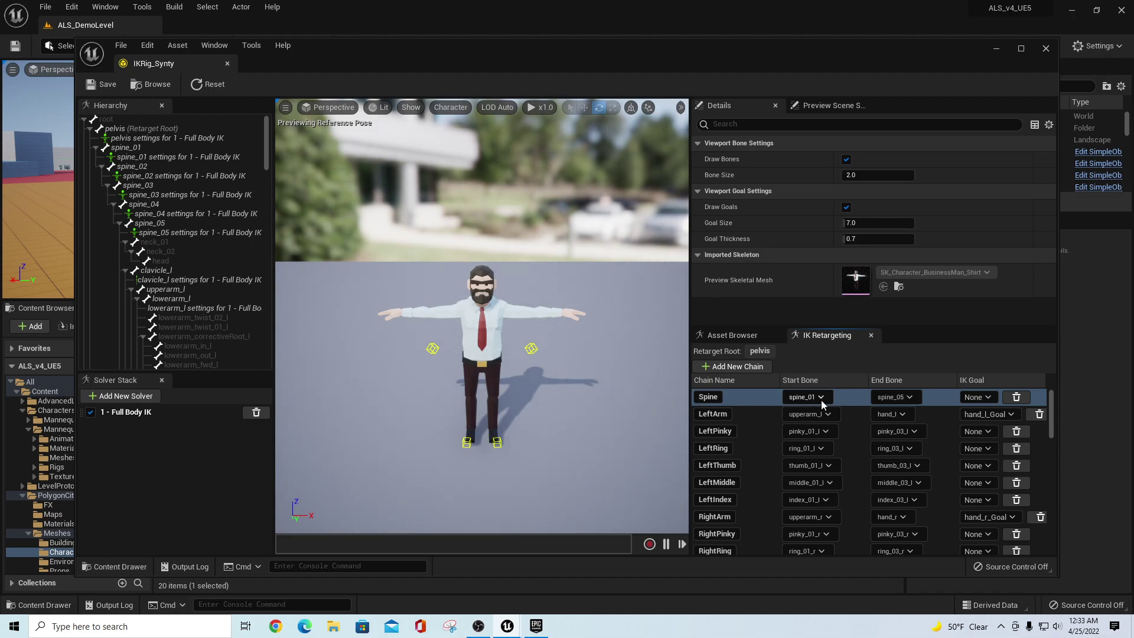
left_click(893, 398)
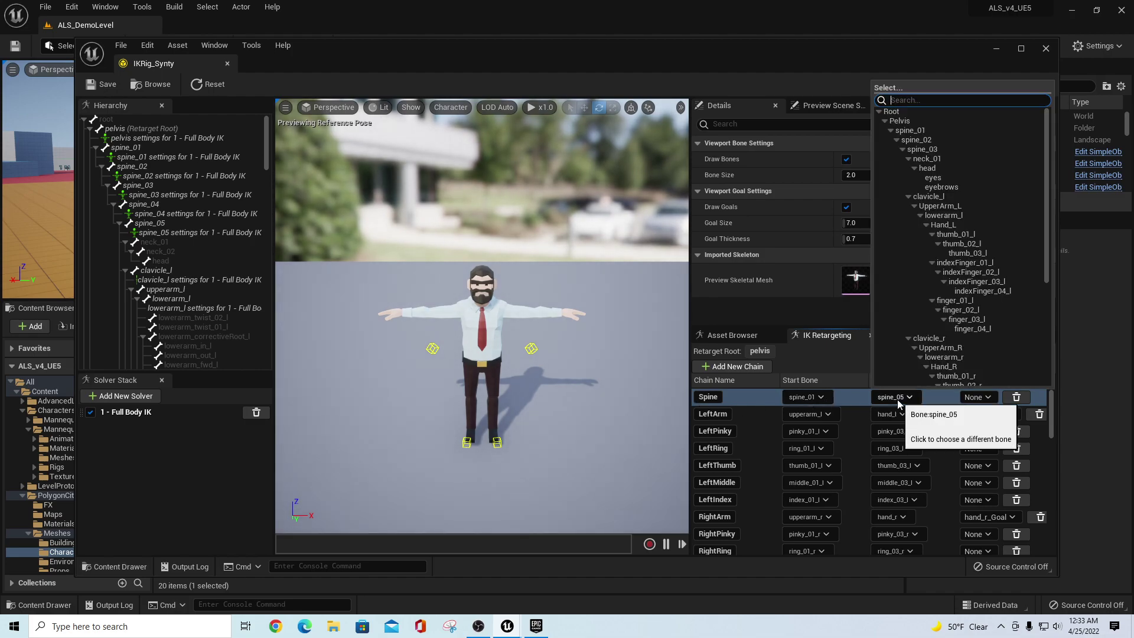
left_click(933, 149)
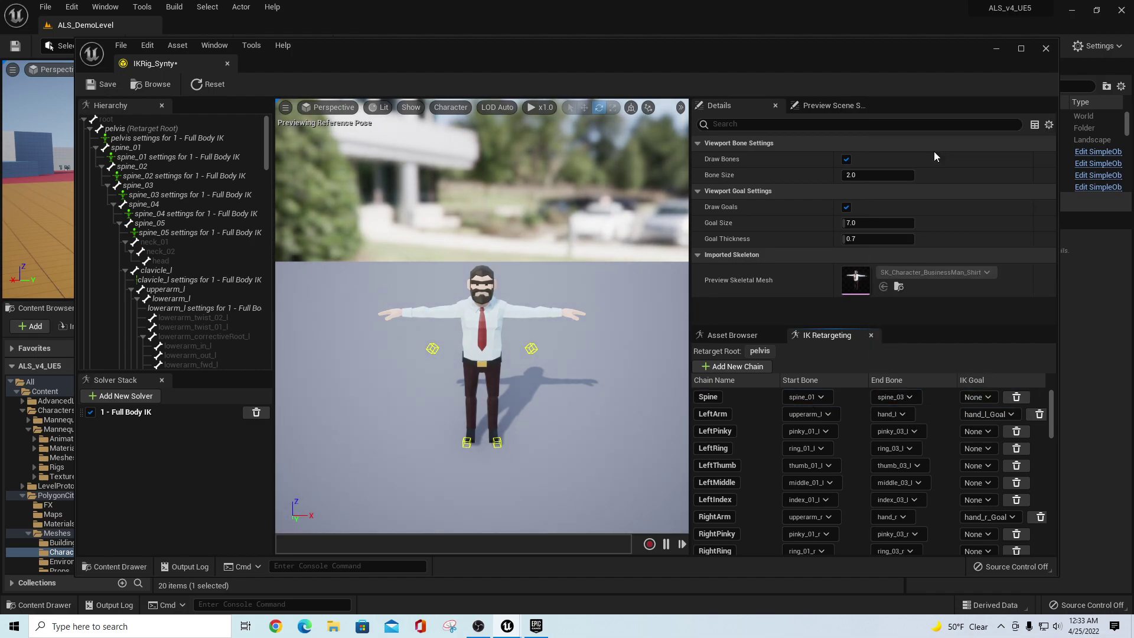
Save IKRig_Synty, check its retarget chains, and close its editor.
left_click(106, 85)
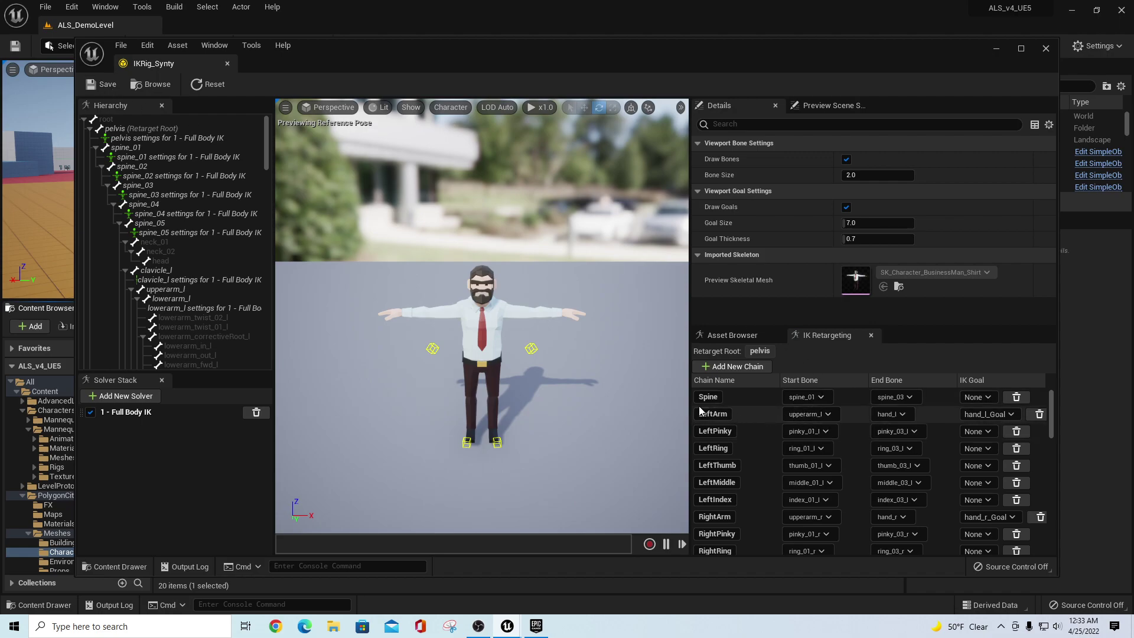
scroll(853, 449, "down", 2)
scroll(855, 449, "up", 2)
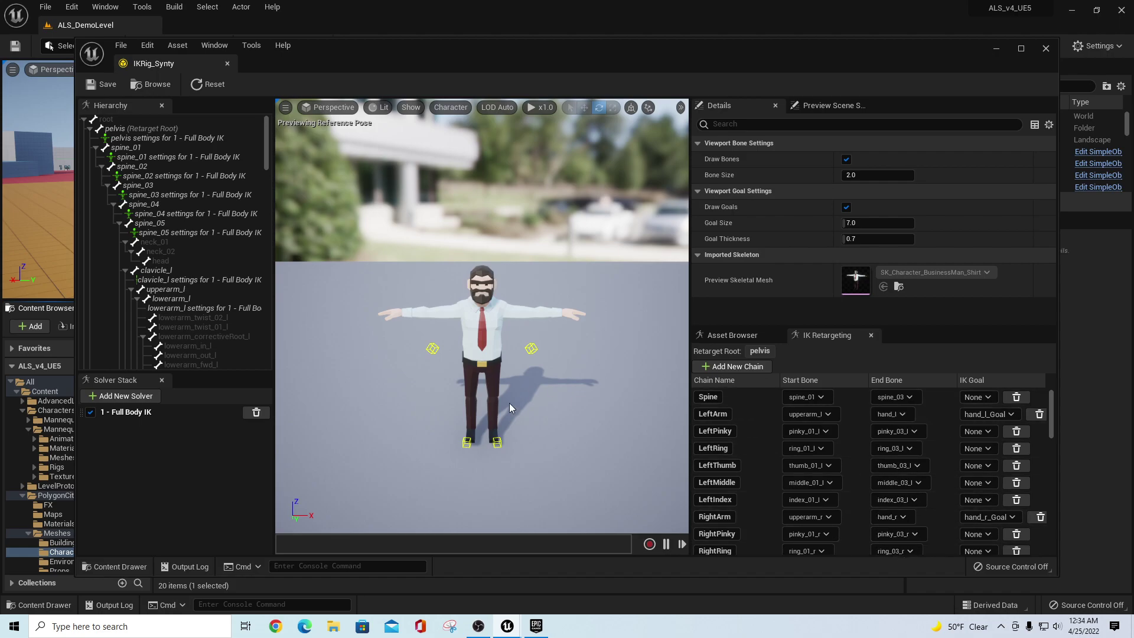
left_click(1044, 50)
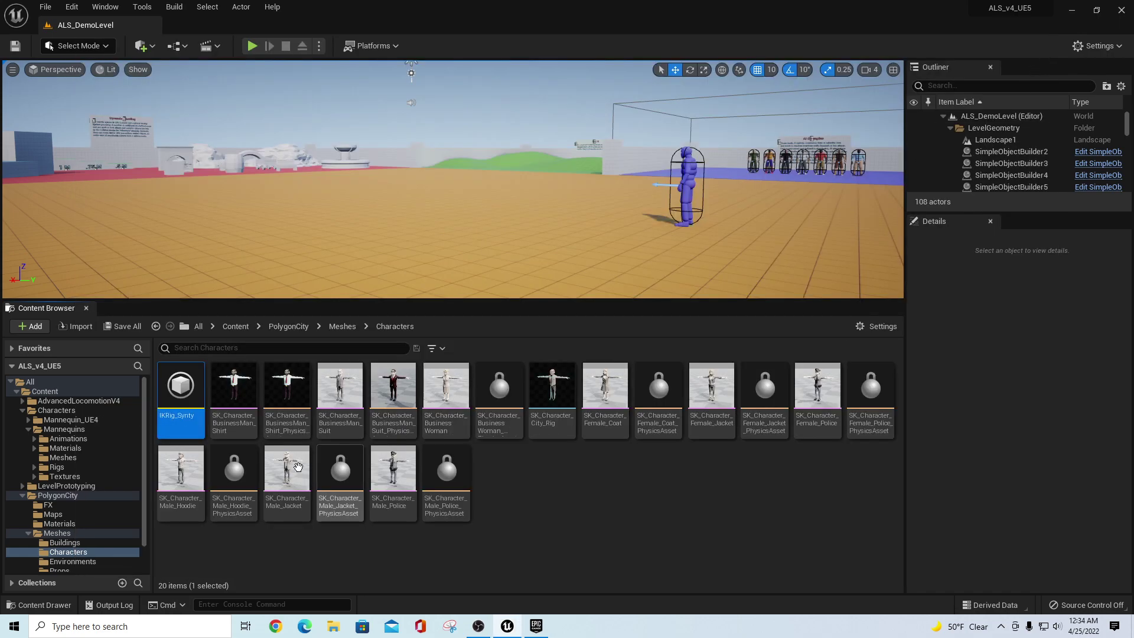
Create an IK Retargeter in the AdvancedLocomotionV4/CharacterAssets folder with IKRig_ALS as the rig to copy animation from.
left_click(23, 410)
left_click(22, 429)
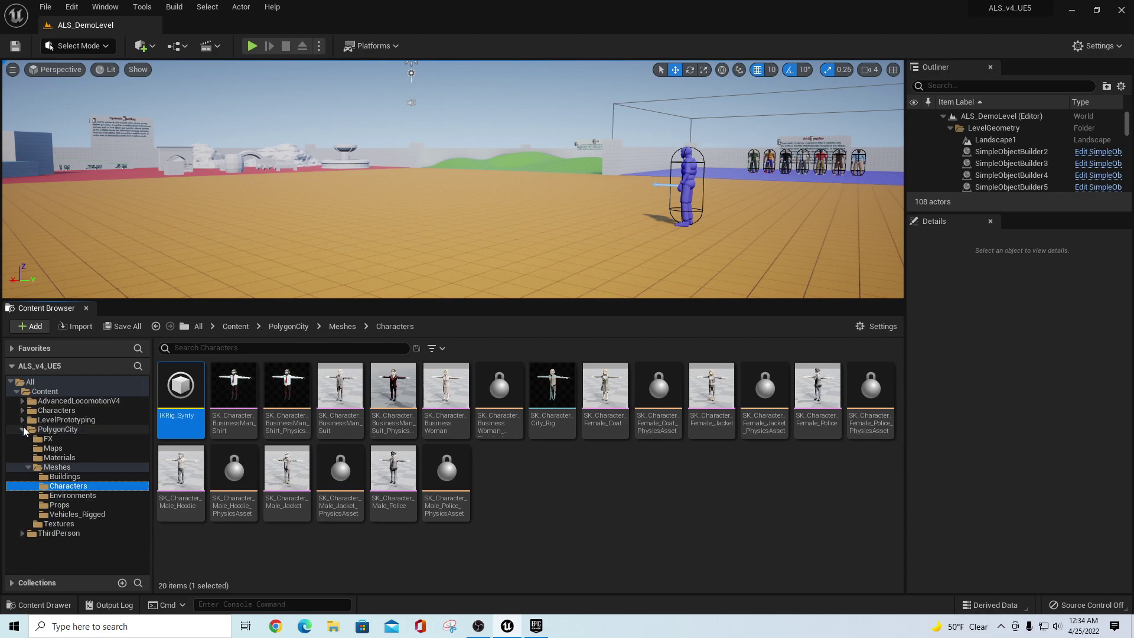
left_click(71, 402)
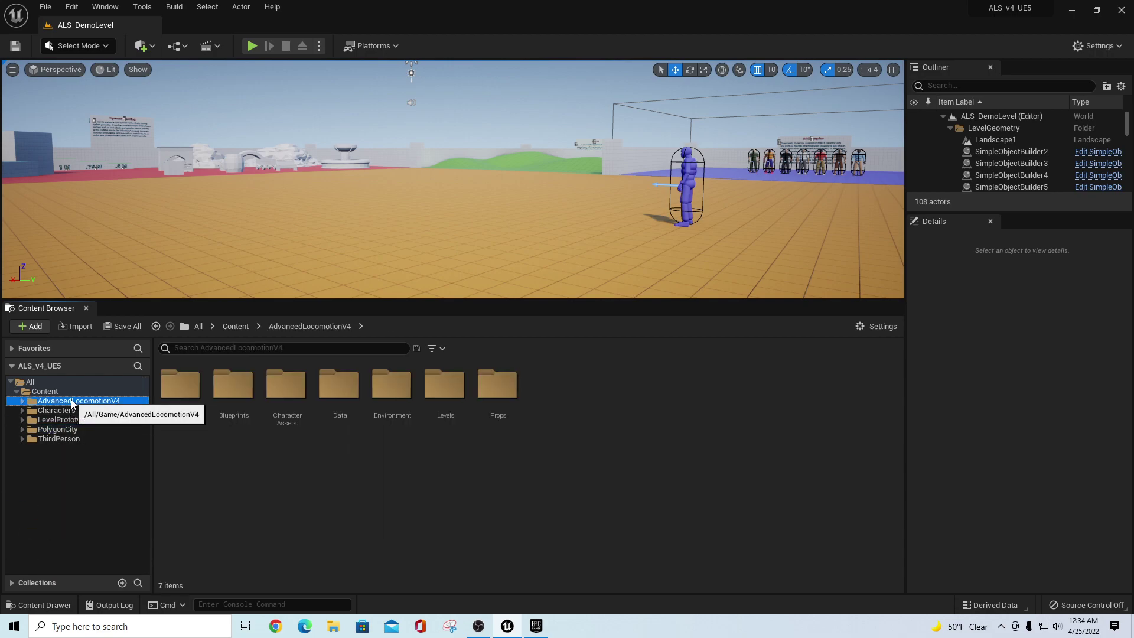
double_click(287, 399)
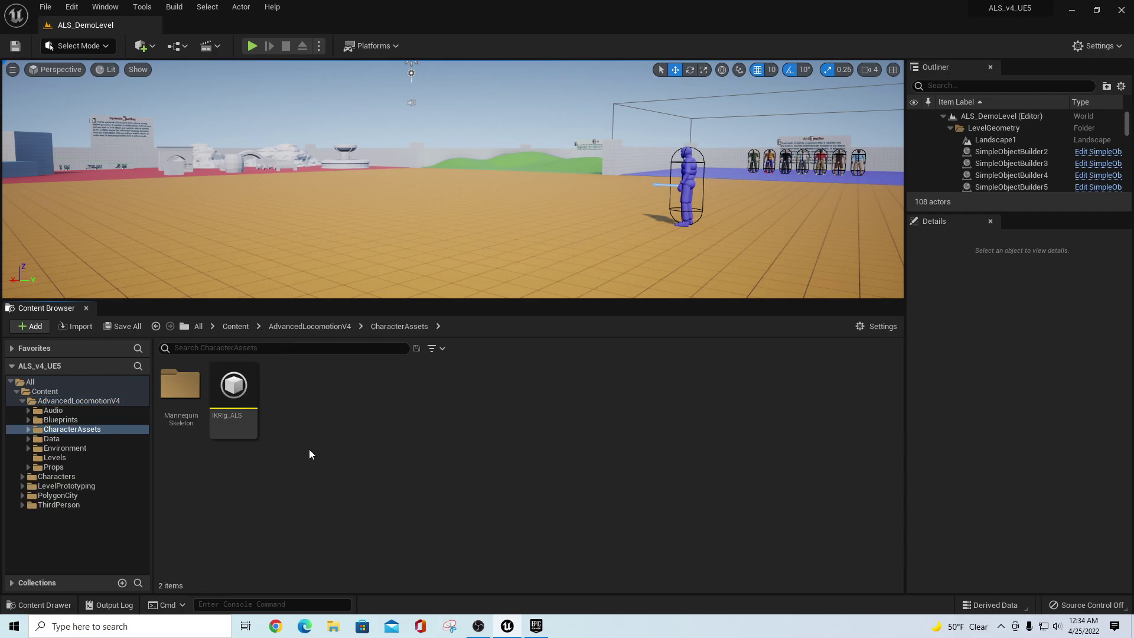
right_click(309, 391)
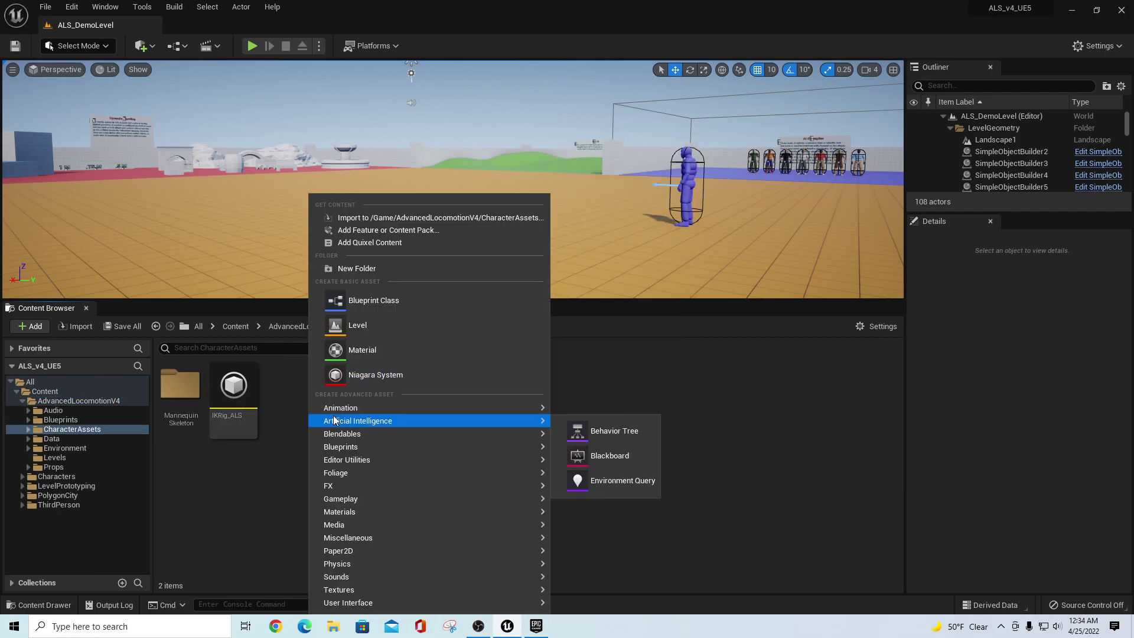
mouse_move(359, 407)
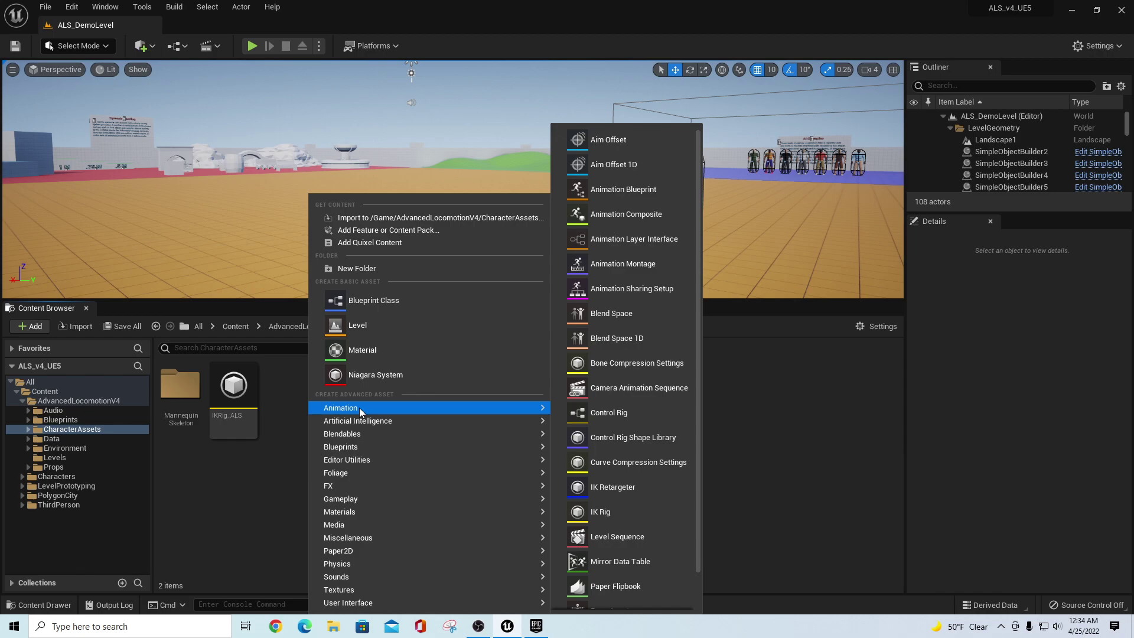
left_click(616, 489)
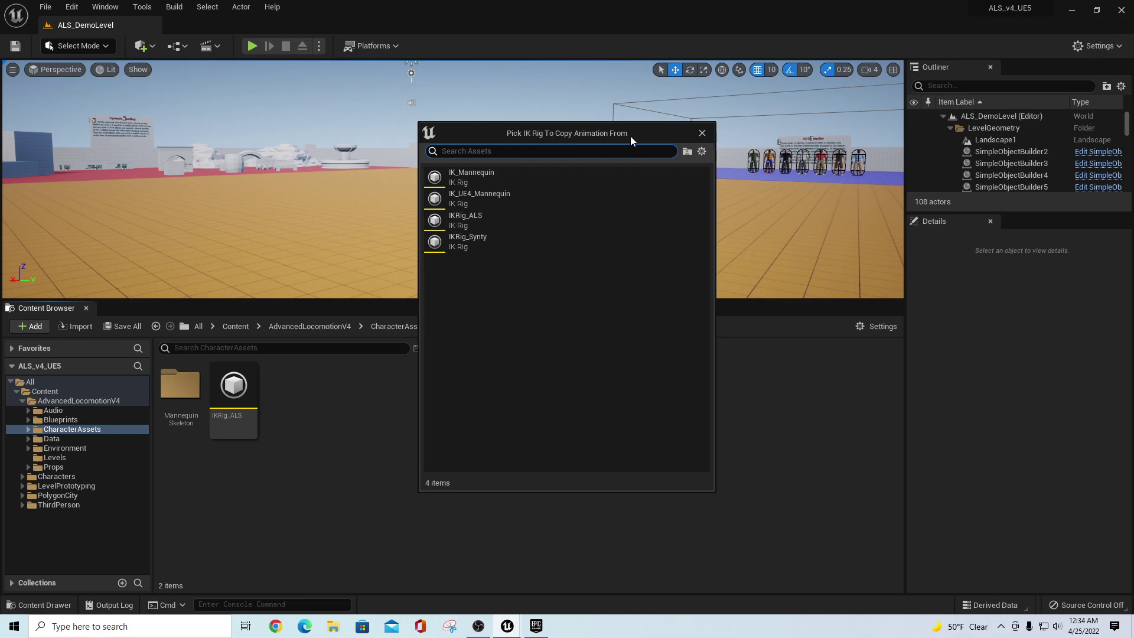
left_click(478, 217)
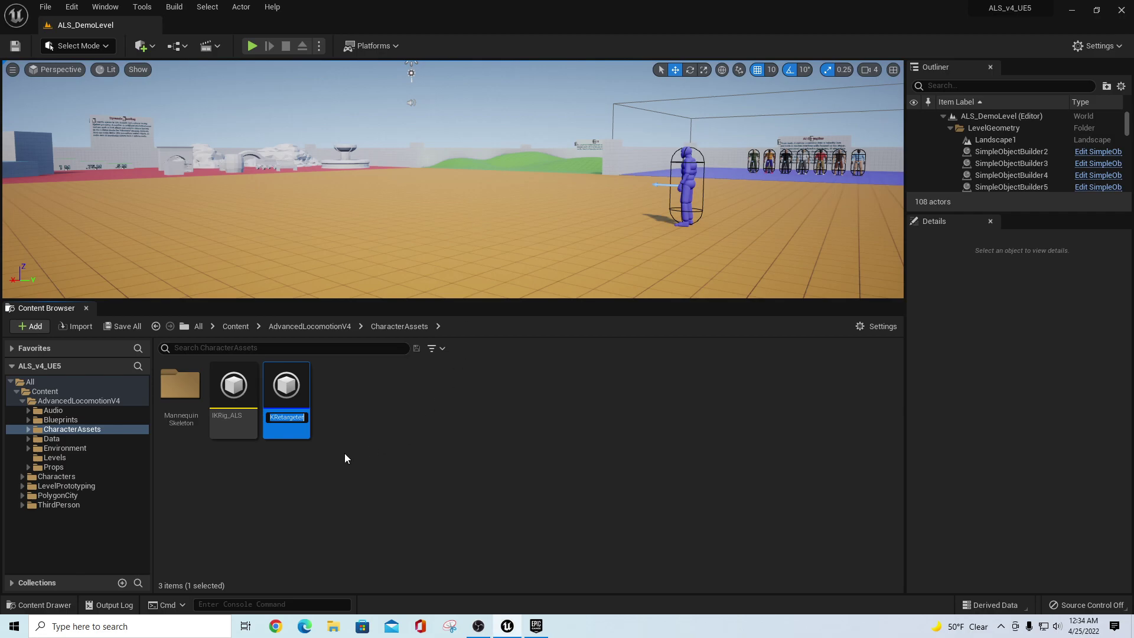
Name the new IK Retargeter IKRetargeter_Synty.
key("BackSpace")
type("IKRetarger")
key("BackSpace")
key("BackSpace")
type("eter_Synty")
key("Return")
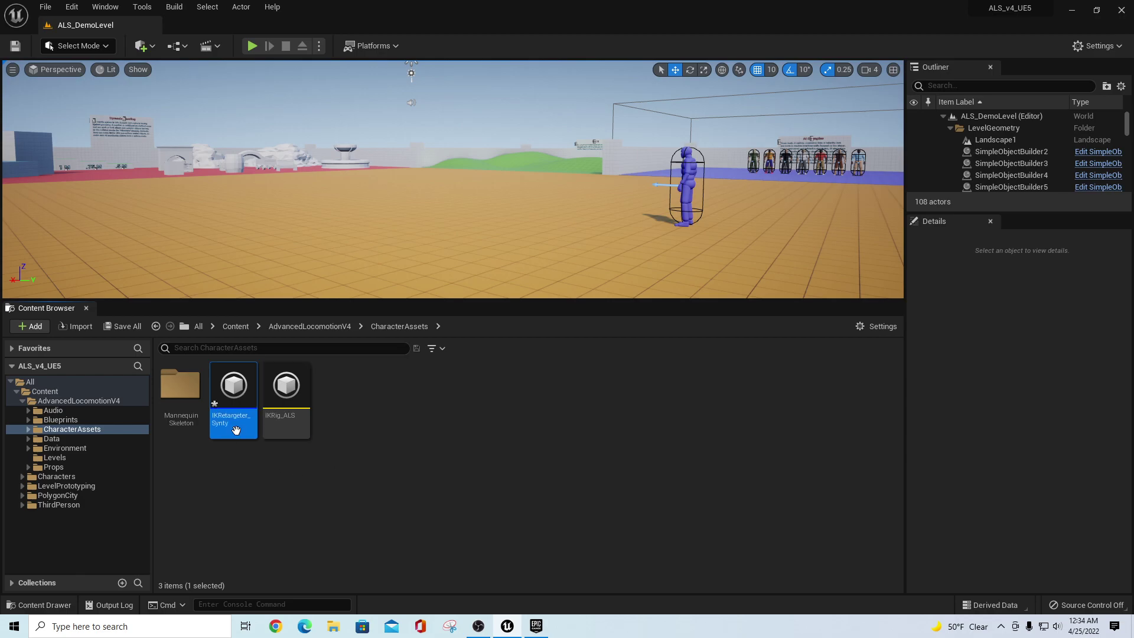
Open IKRetargeter_Synty, set its Target IKRig Asset to IKRig_Synty, and preview the ALS_CLF_Walk_F animation.
double_click(234, 387)
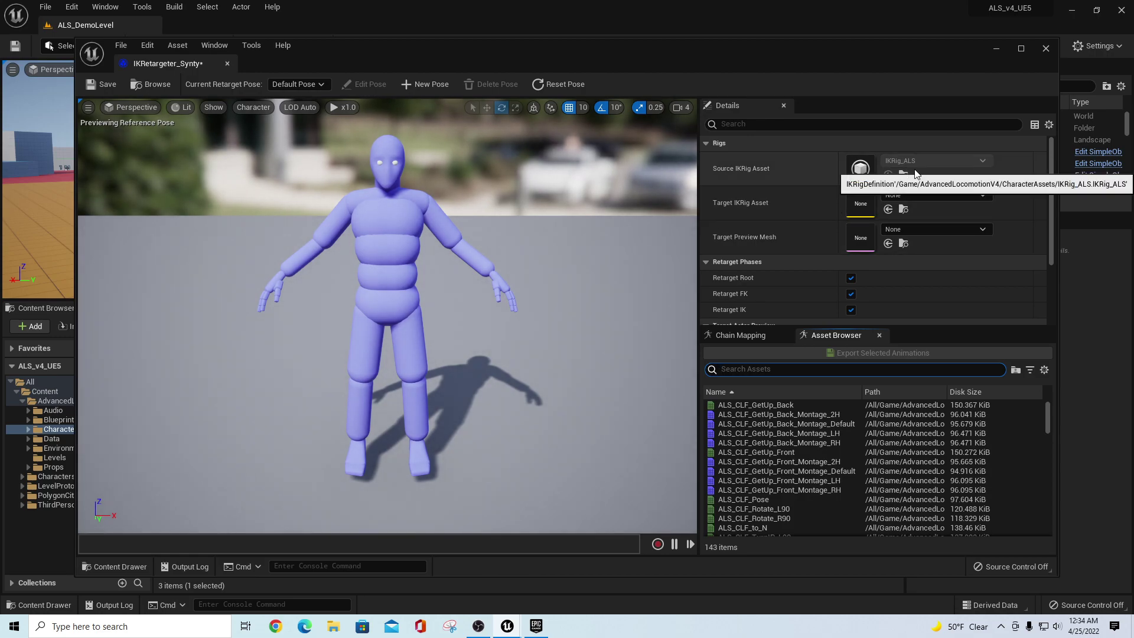
left_click(983, 196)
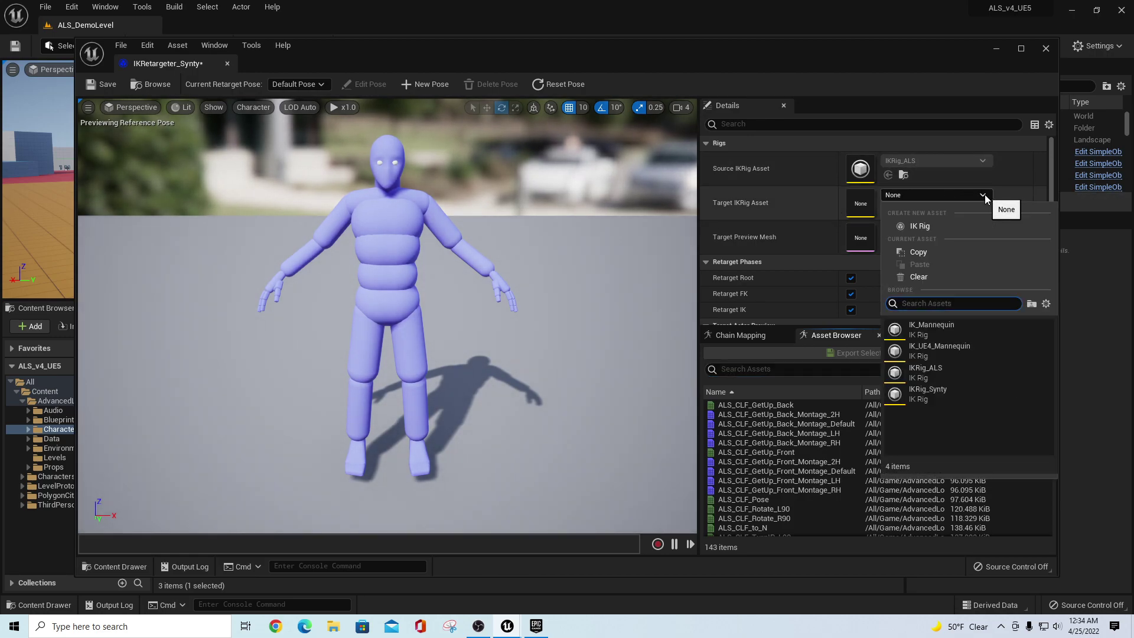
left_click(944, 393)
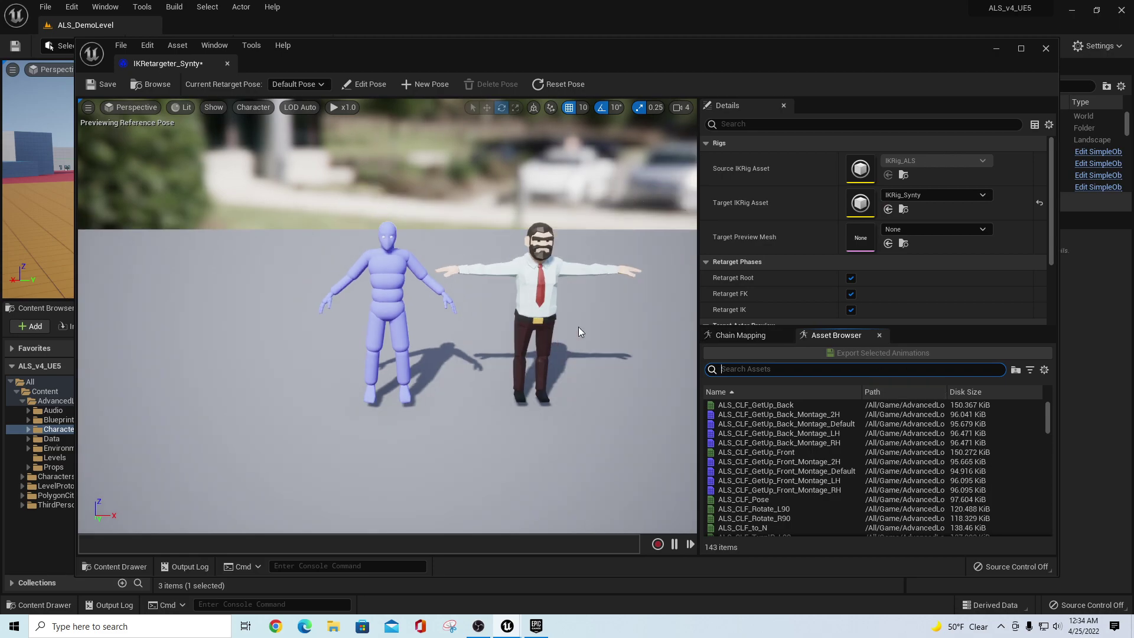
scroll(801, 490, "down", 3)
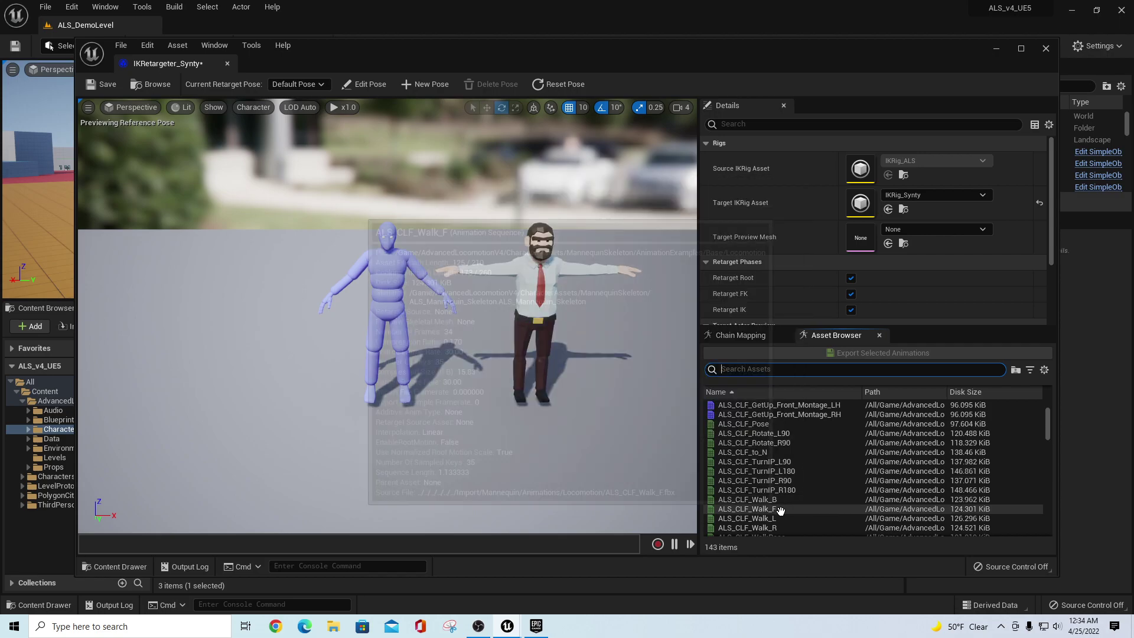
left_click(768, 509)
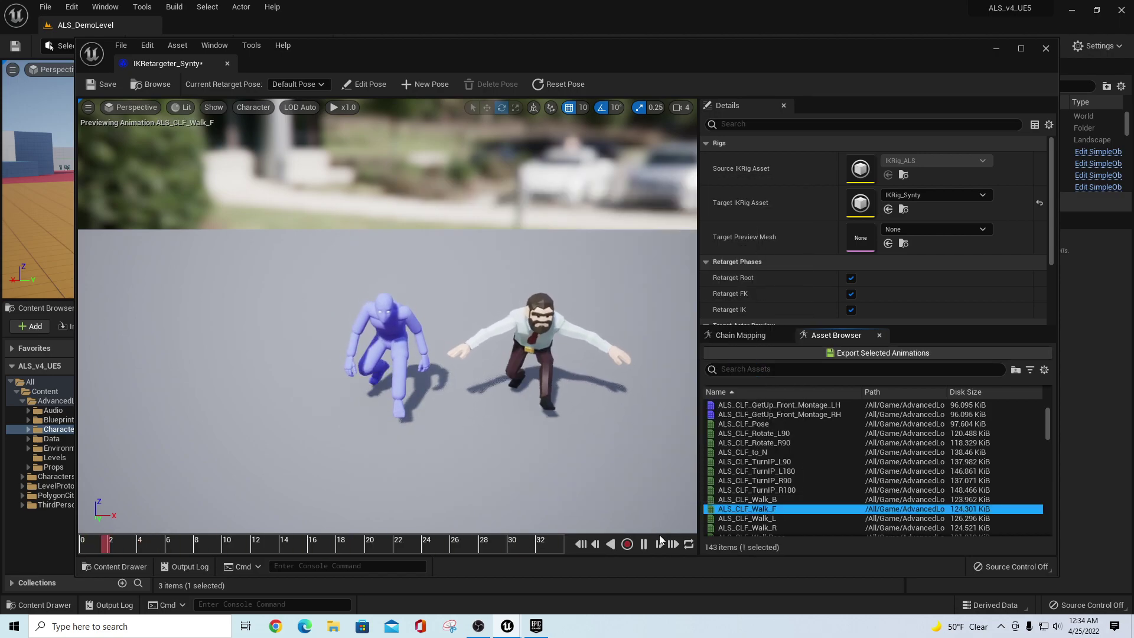
Edit the retarget pose: rotate the businessman's right upper arm down about 50 degrees and bend the forearm to match the ALS mannequin.
left_click(369, 84)
left_click(512, 270)
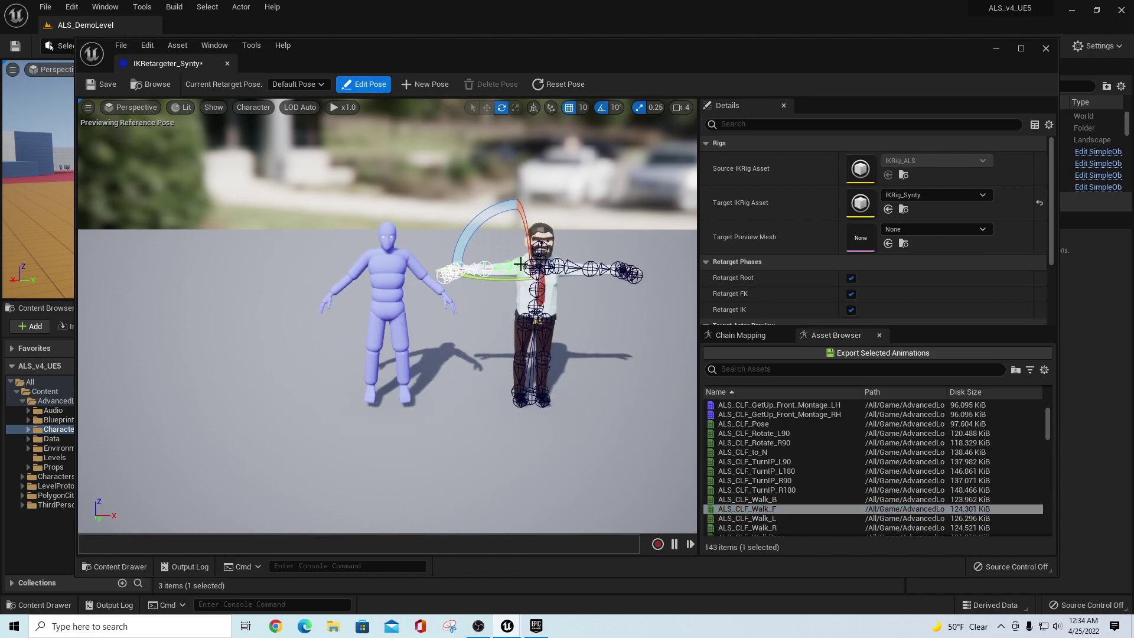
scroll(508, 283, "up", 3)
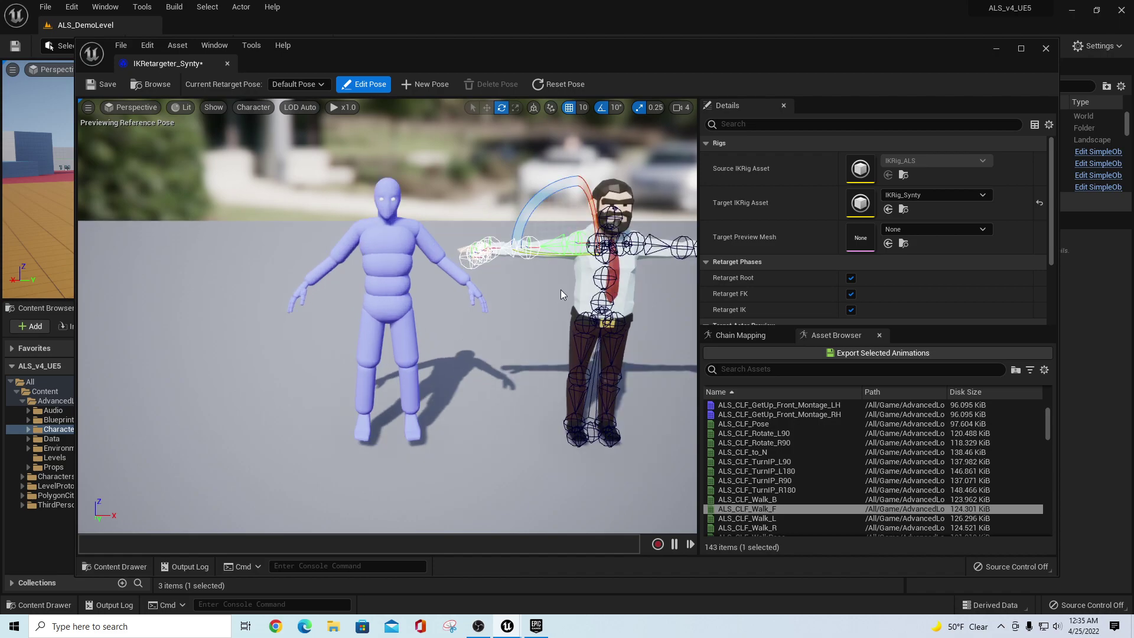
left_click_drag(520, 203, 540, 241)
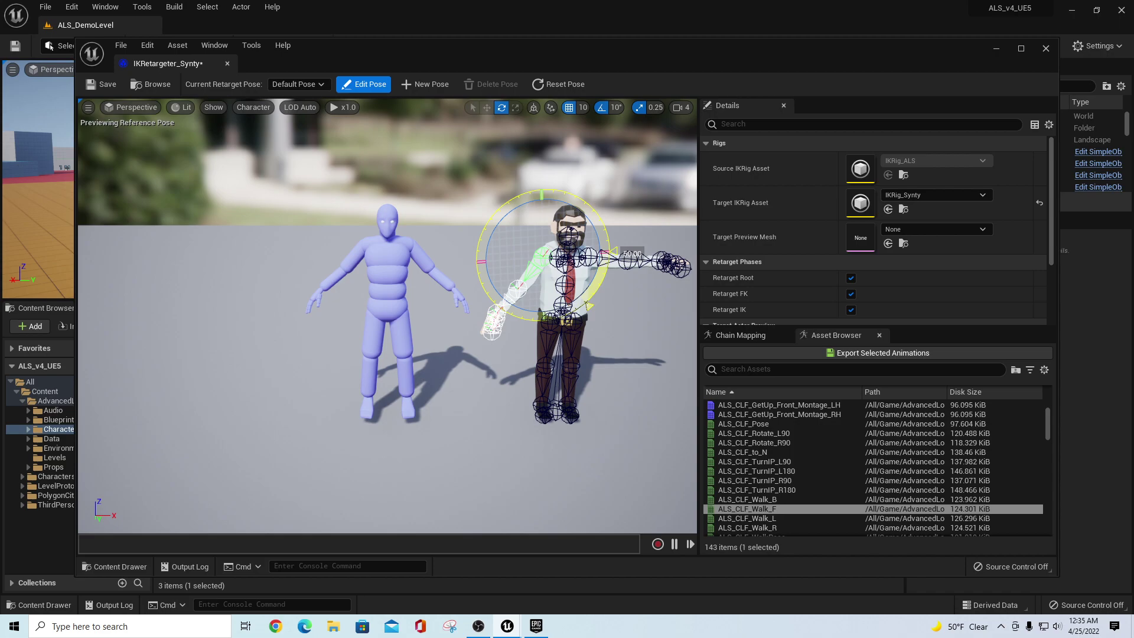
left_click_drag(539, 241, 518, 208)
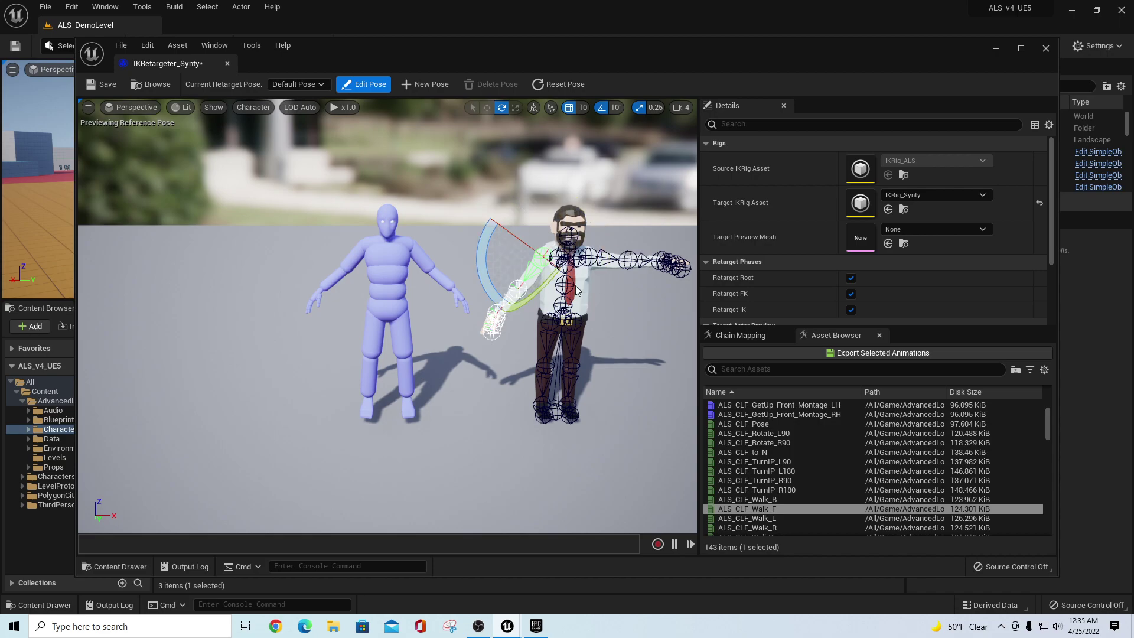
left_click_drag(512, 291, 537, 246)
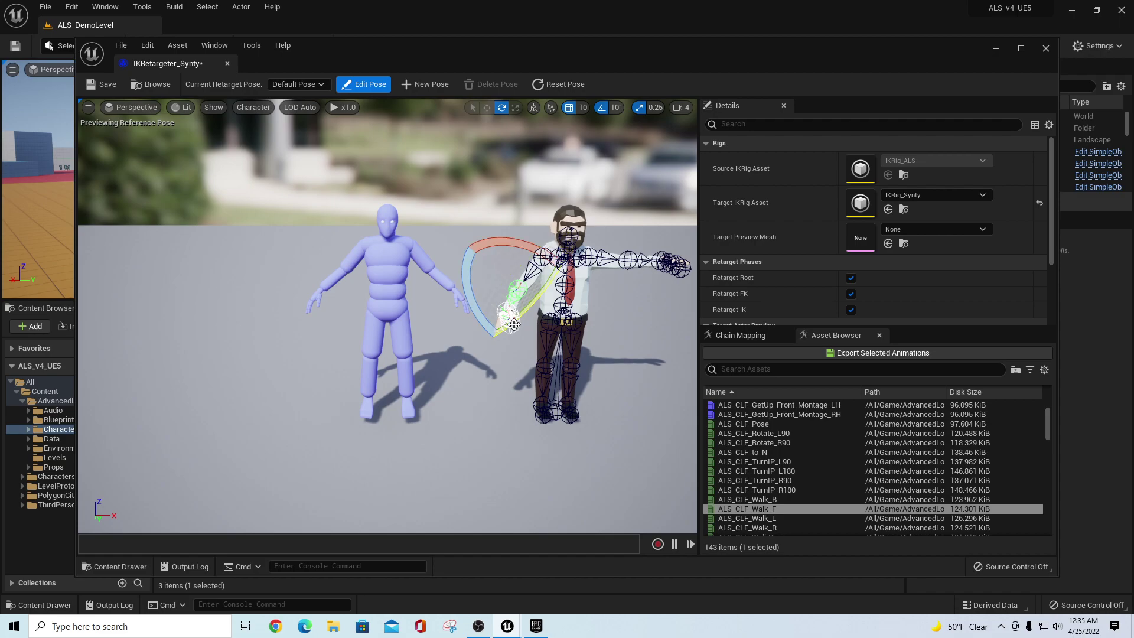
Rotate the businessman's left upper arm down to match the ALS mannequin's pose, and save the retargeter.
left_click(589, 255)
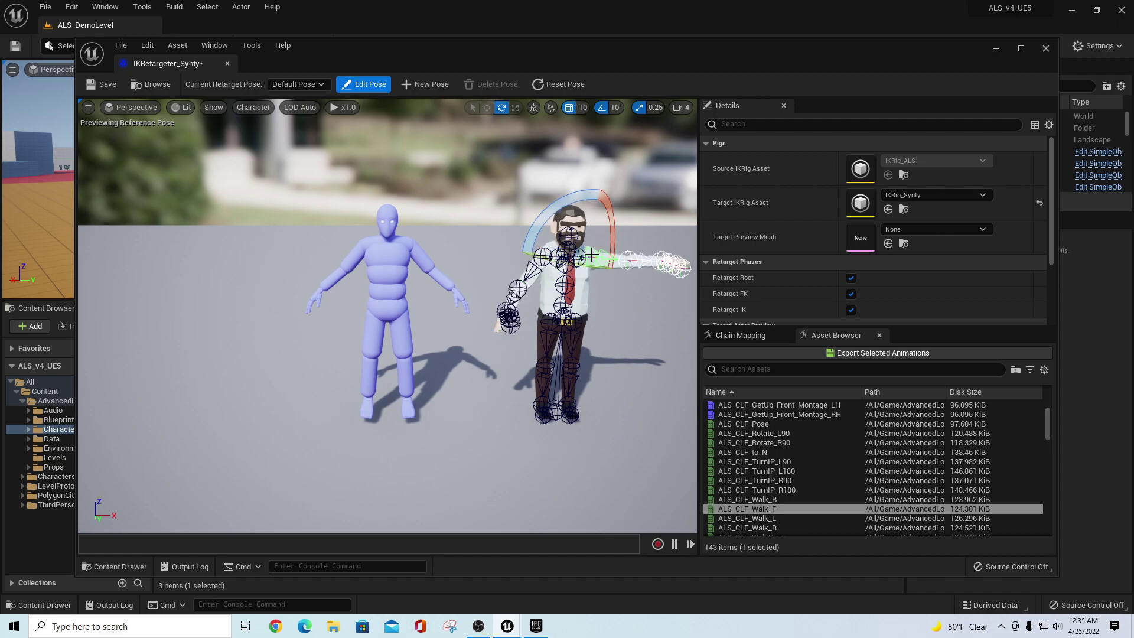
left_click_drag(649, 250, 649, 340)
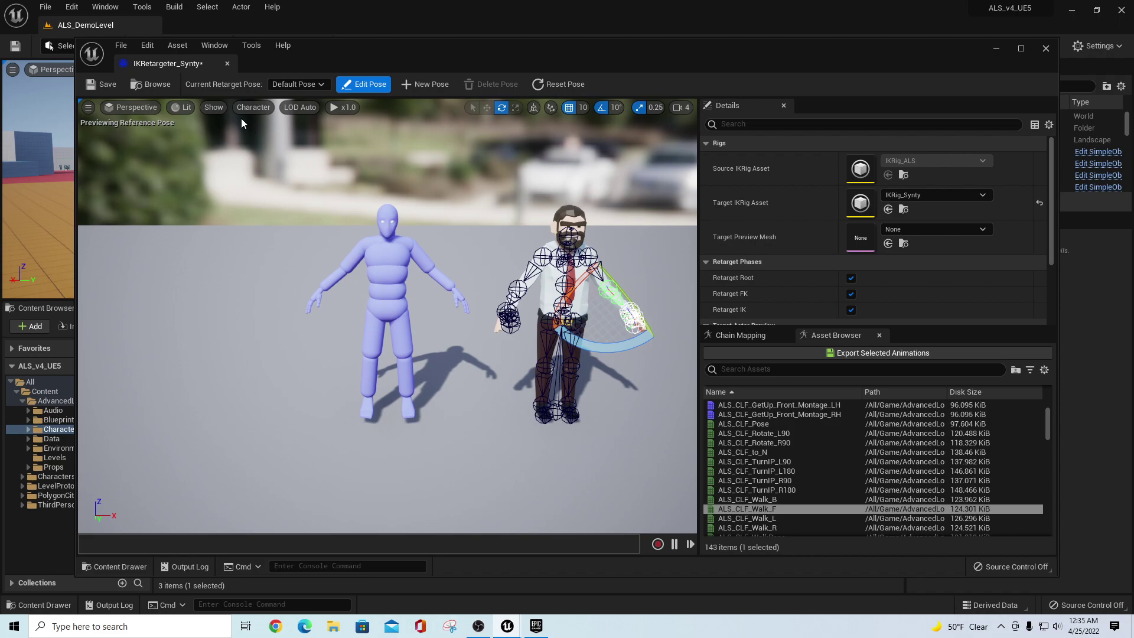
left_click(104, 86)
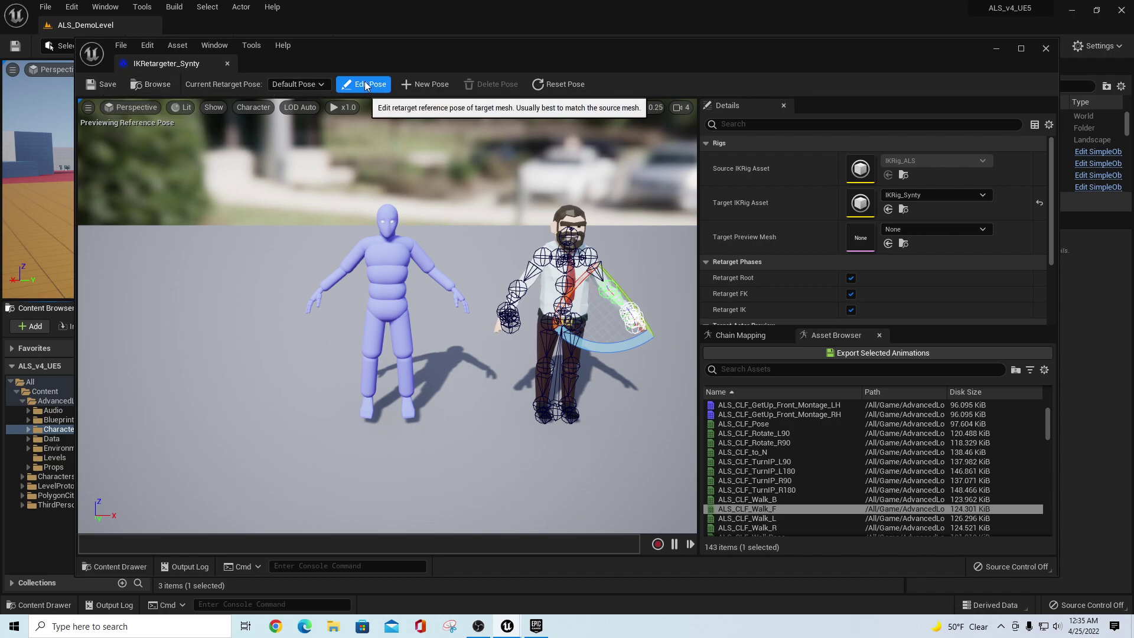